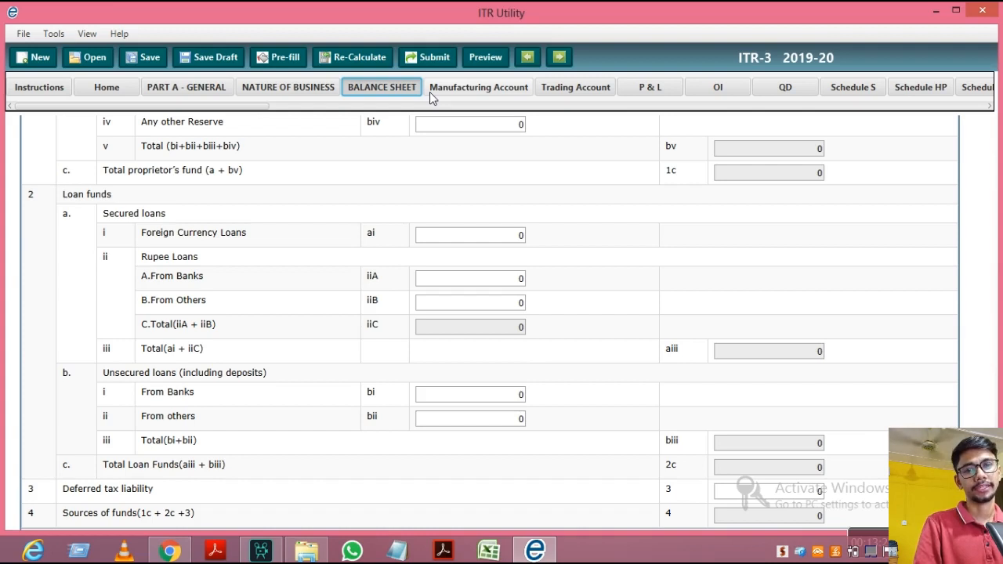
Open the Manufacturing Account schedule and review its items from opening inventory to cost of goods produced.
click(430, 92)
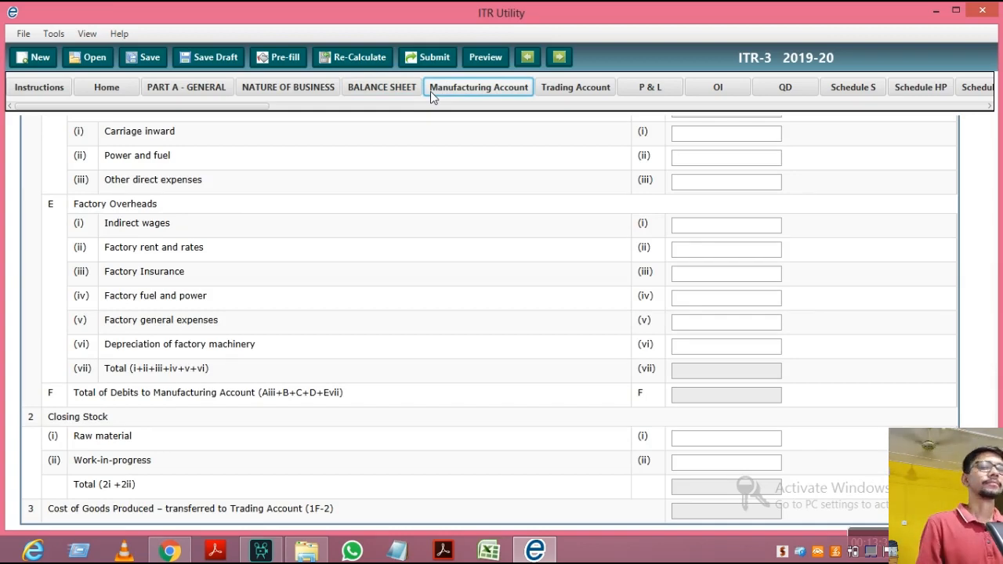
drag(988, 264, 998, 98)
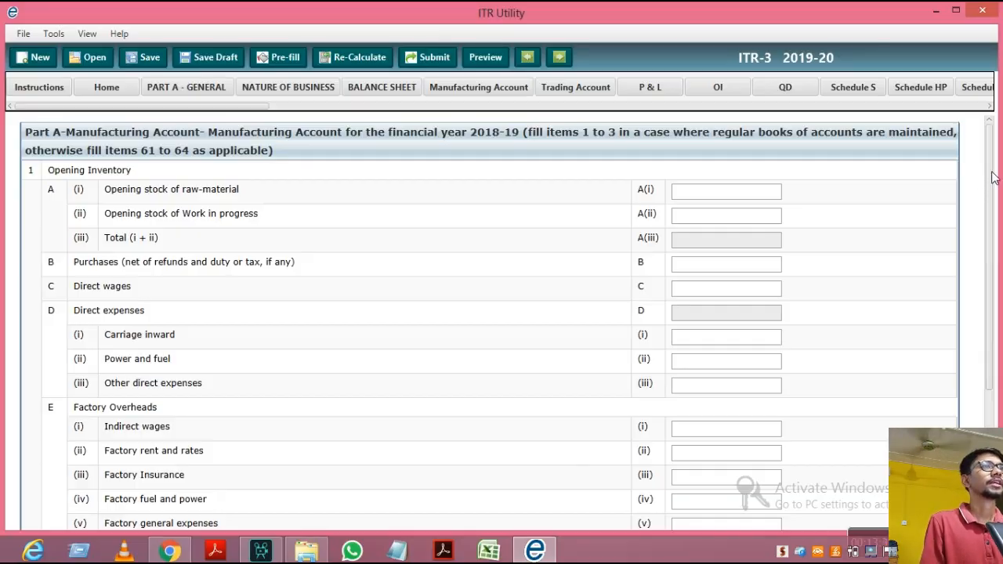
drag(992, 178, 986, 439)
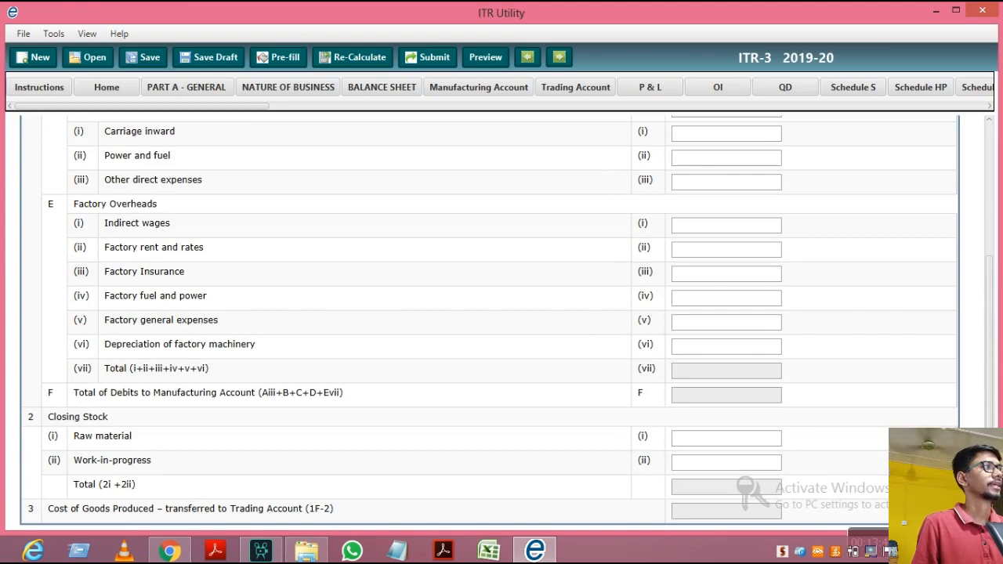
drag(990, 361, 992, 179)
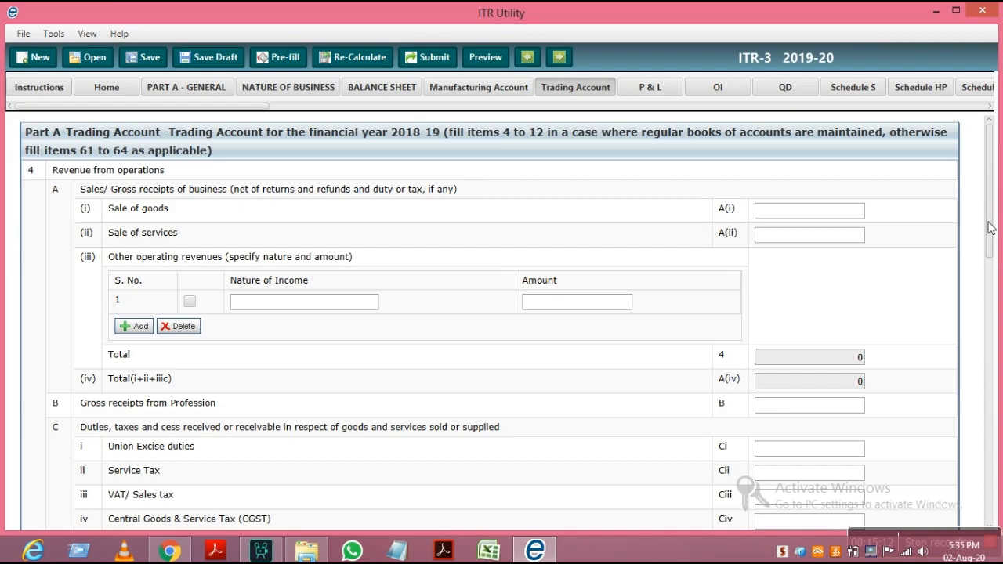
In the Trading Account, enter "income from insurance premium" as the nature of income in the first row of other operating revenues.
mouse_move(989, 228)
mouse_down()
mouse_move(985, 262)
mouse_move(991, 227)
mouse_up()
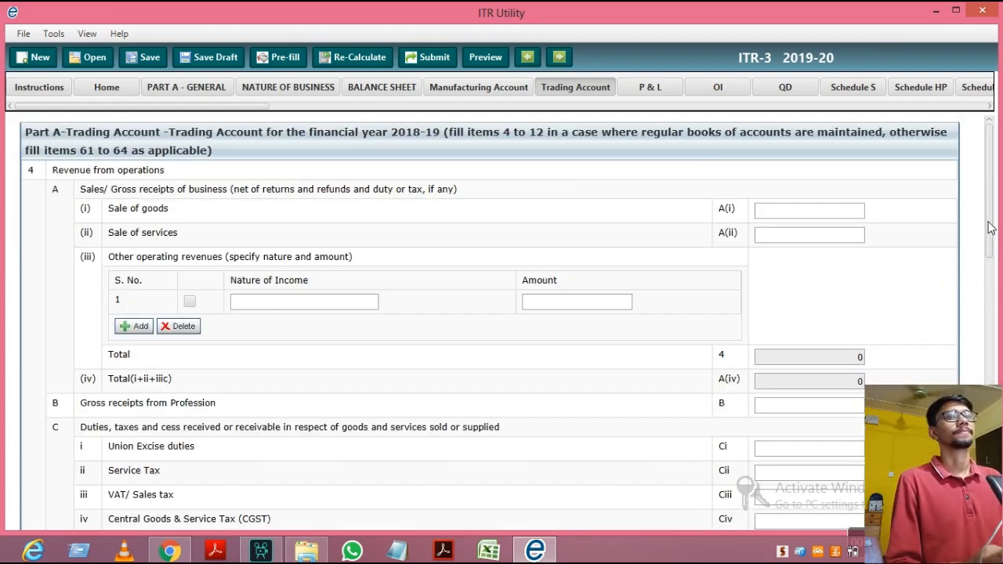
mouse_move(990, 227)
mouse_down()
mouse_move(986, 257)
mouse_move(989, 227)
mouse_up()
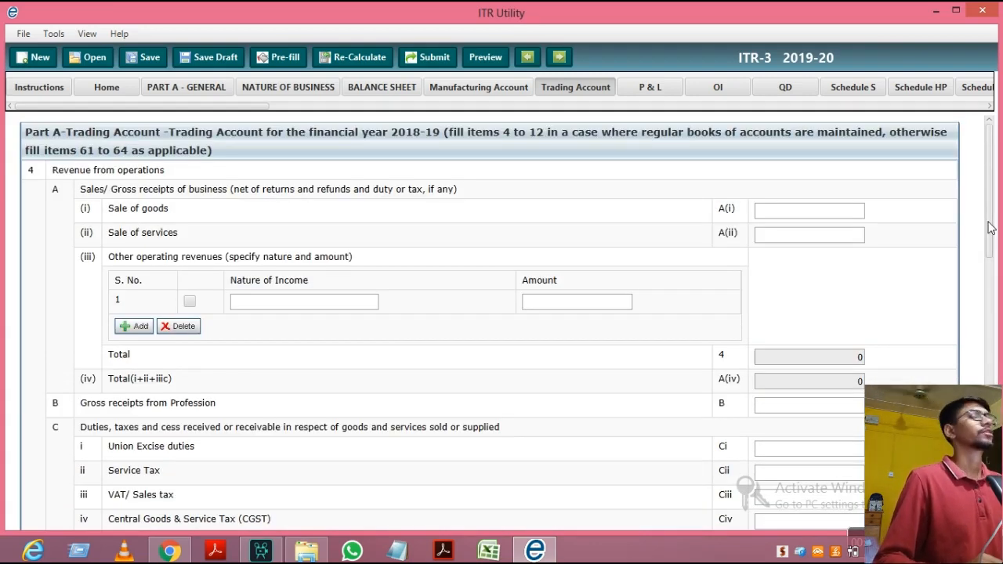
drag(989, 227, 986, 331)
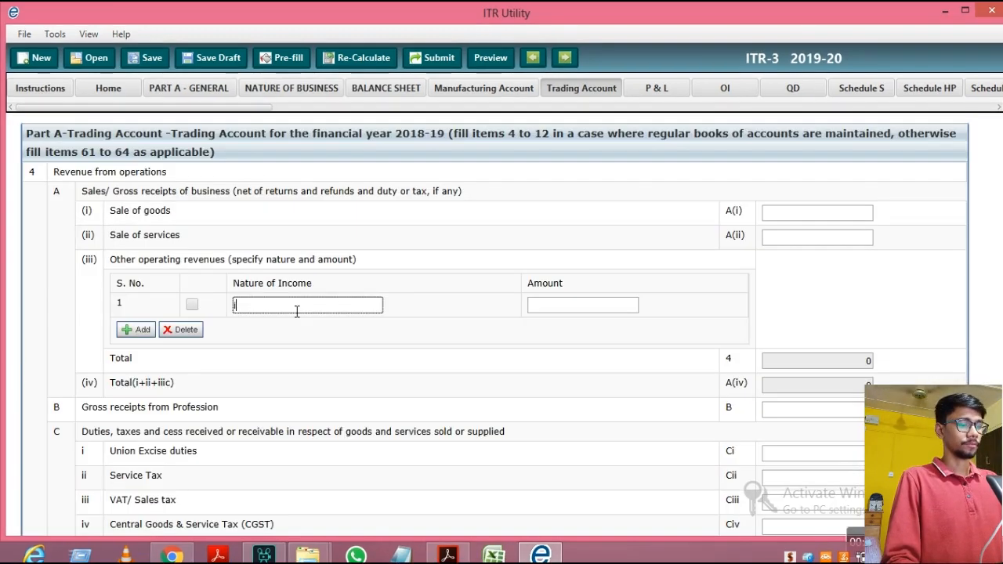
text(income from lic)
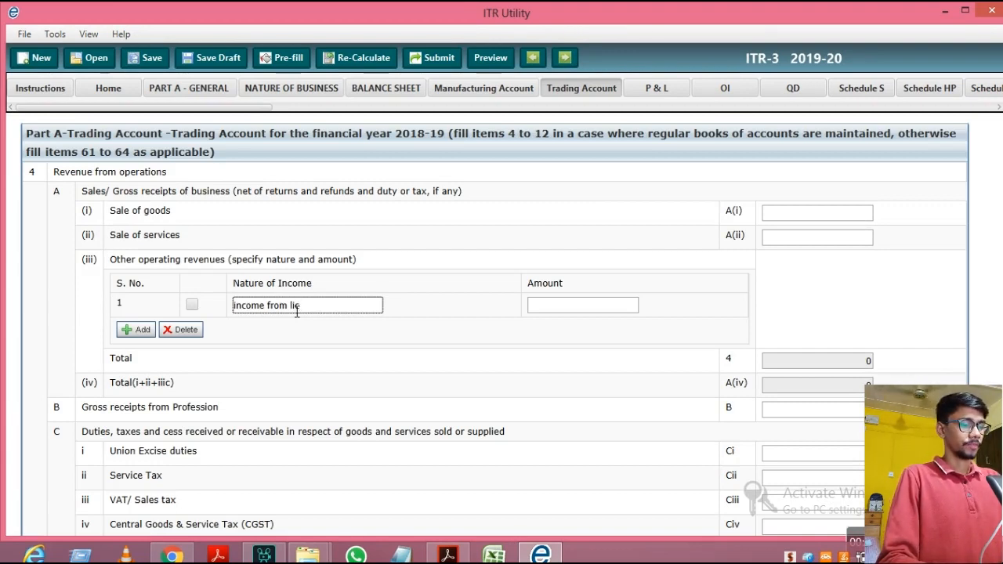
key(BackSpace)
key(BackSpace)
key(BackSpace)
key(BackSpace)
text(i)
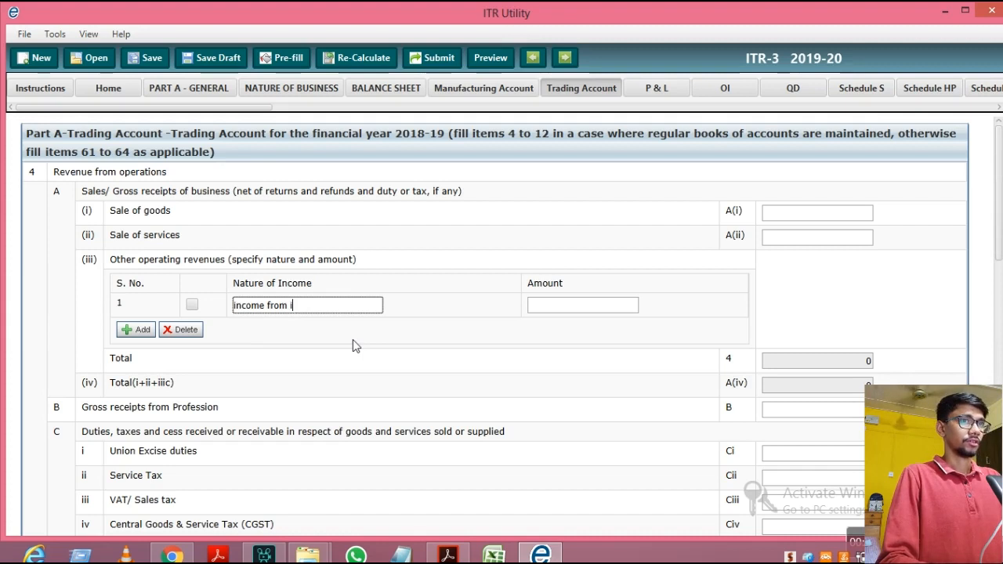
text(nsurance )
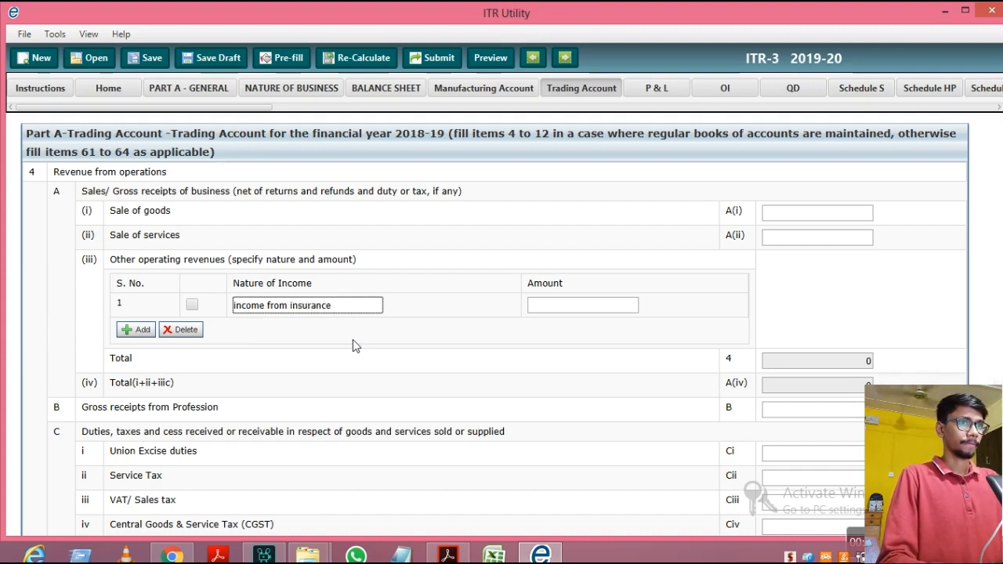
text(prem)
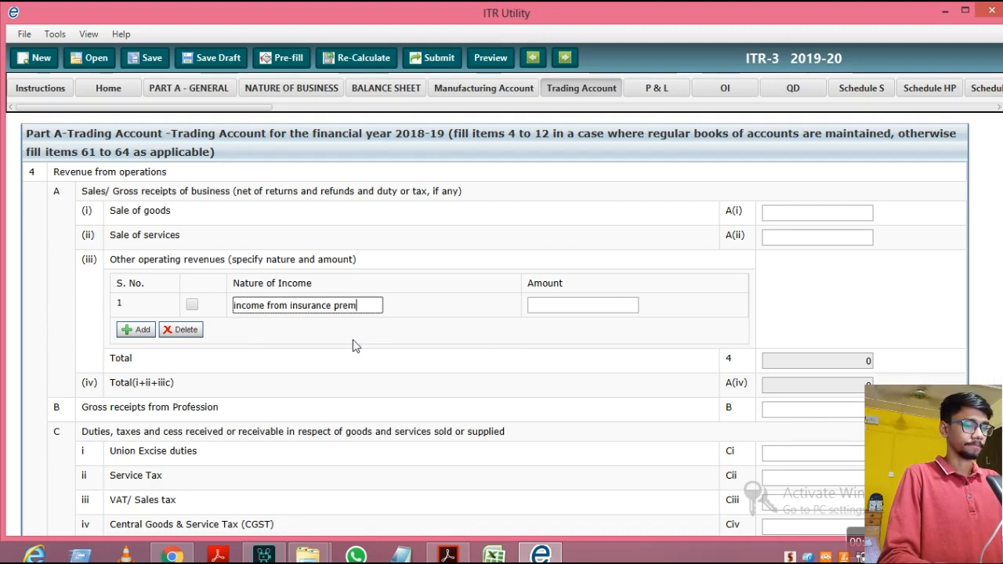
text(ium)
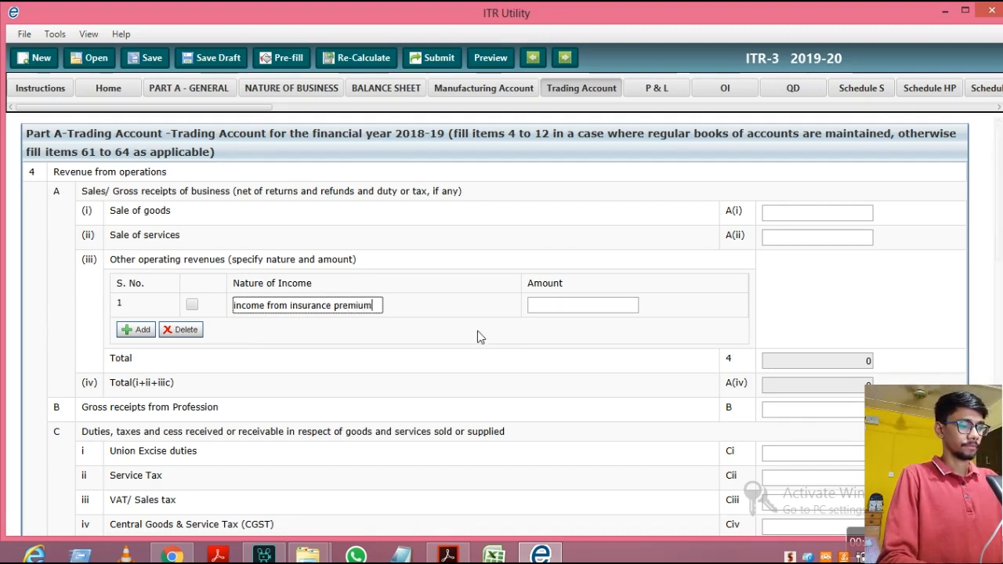
Enter 100000 as the amount for the insurance premium income row.
click(565, 314)
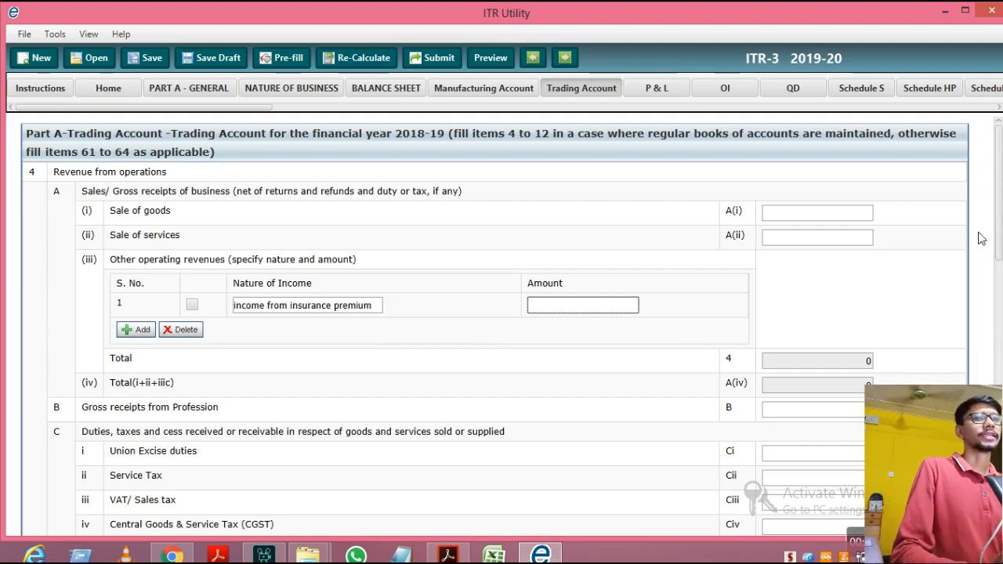
scroll(1000, 239, down, 10)
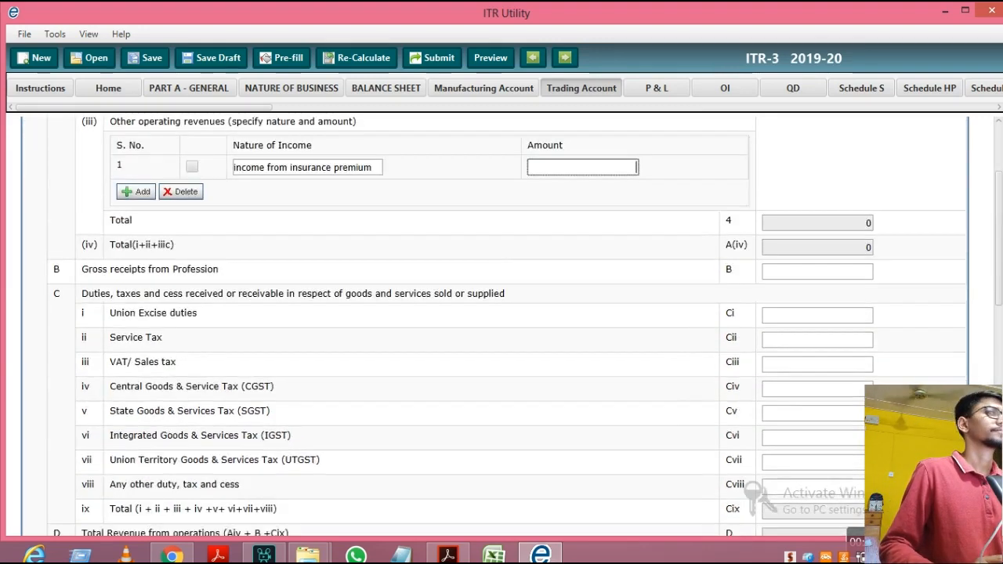
scroll(494, 326, down, 4)
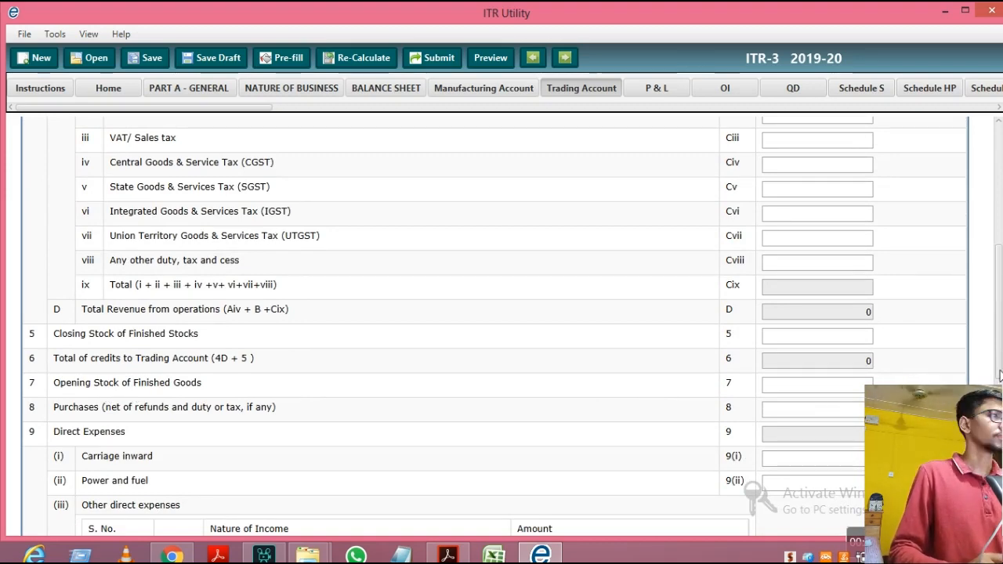
scroll(725, 267, up, 7)
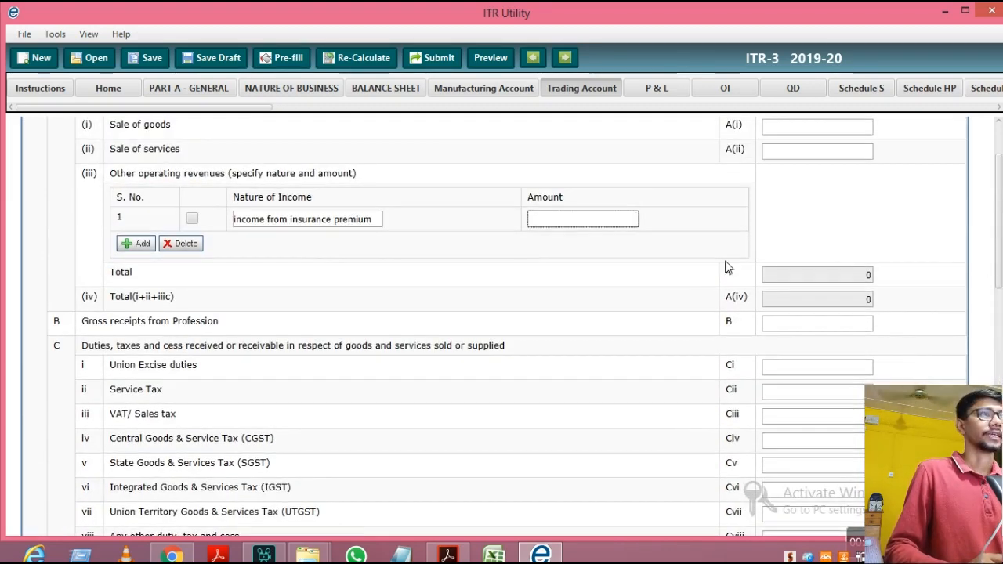
text(00000)
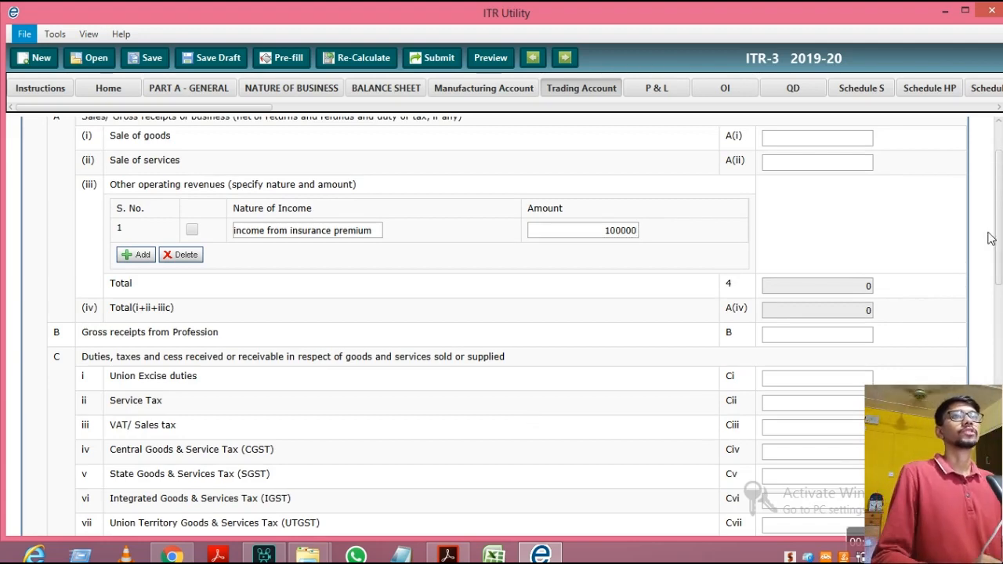
Review the Trading Account down to the gross profit line and return to the revenue from operations section.
scroll(999, 250, down, 2)
drag(998, 249, 999, 476)
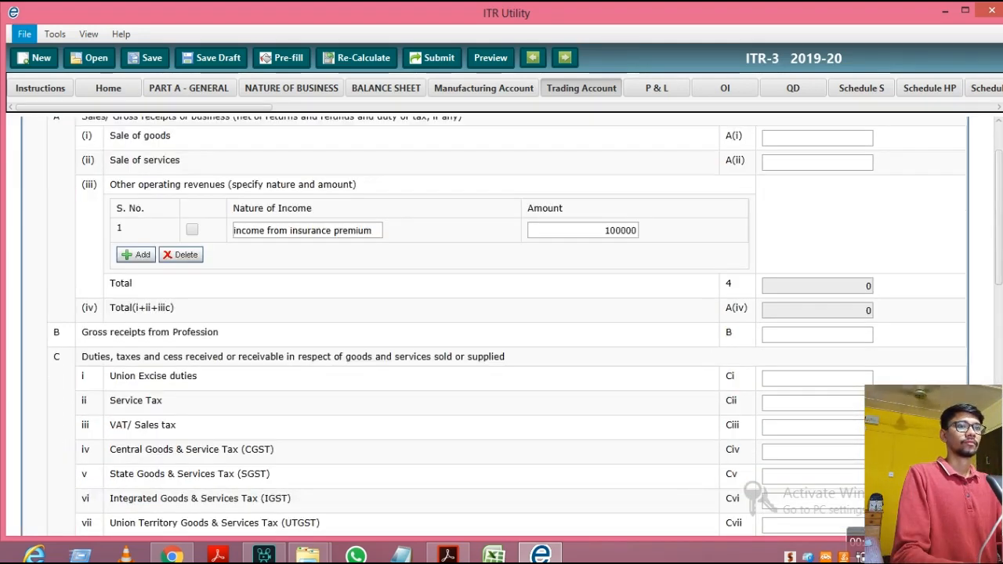
drag(999, 234, 1000, 468)
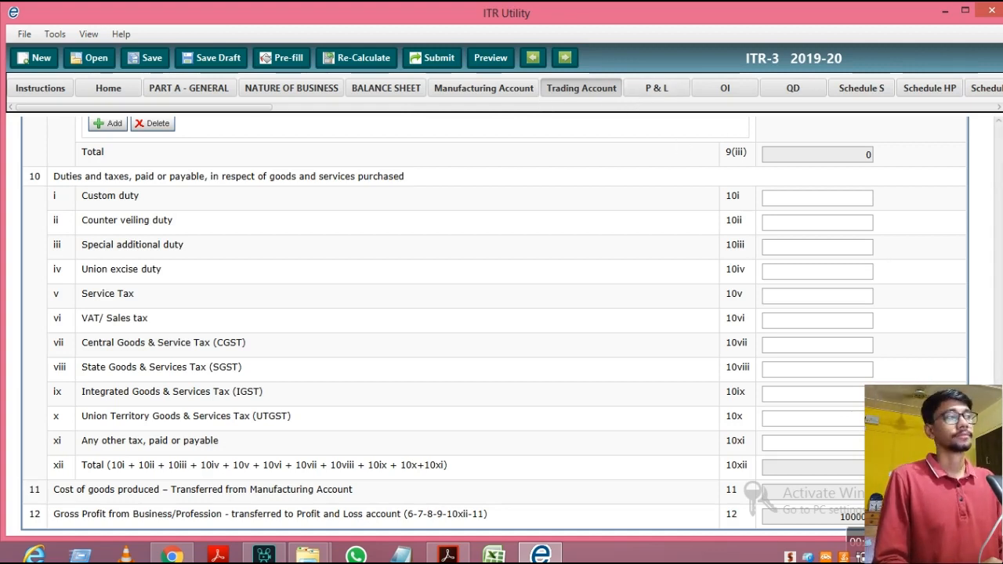
scroll(945, 372, up, 1)
scroll(994, 158, up, 10)
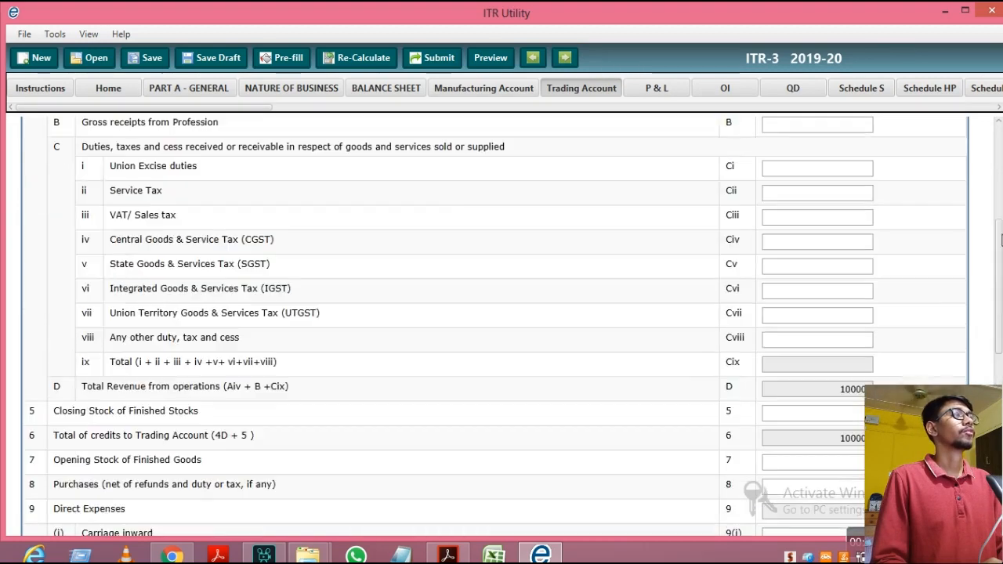
scroll(994, 158, up, 2)
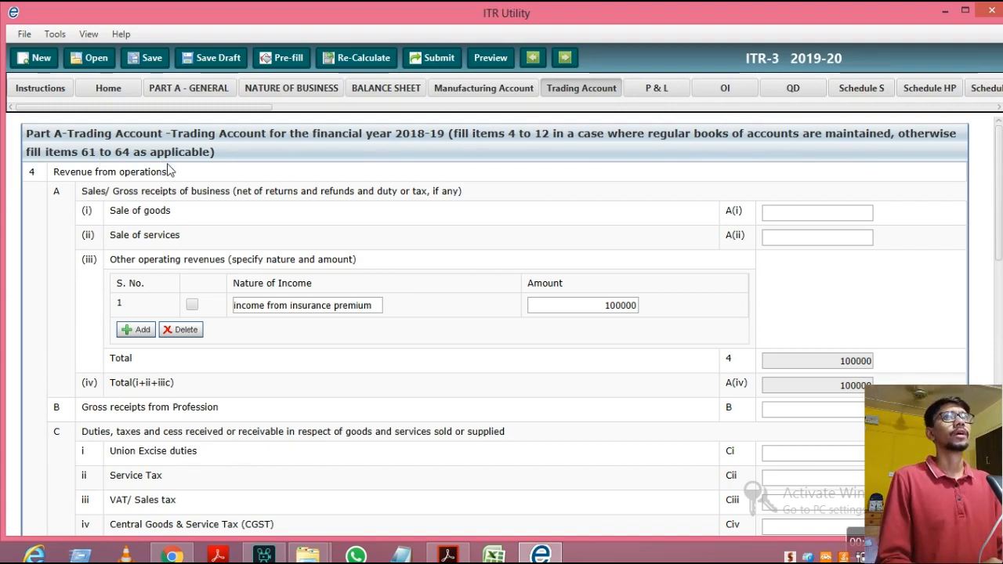
Clear the amount of the insurance premium income row and check the gross profit line of the Trading Account.
click(642, 312)
key(BackSpace)
key(BackSpace)
key(BackSpace)
key(BackSpace)
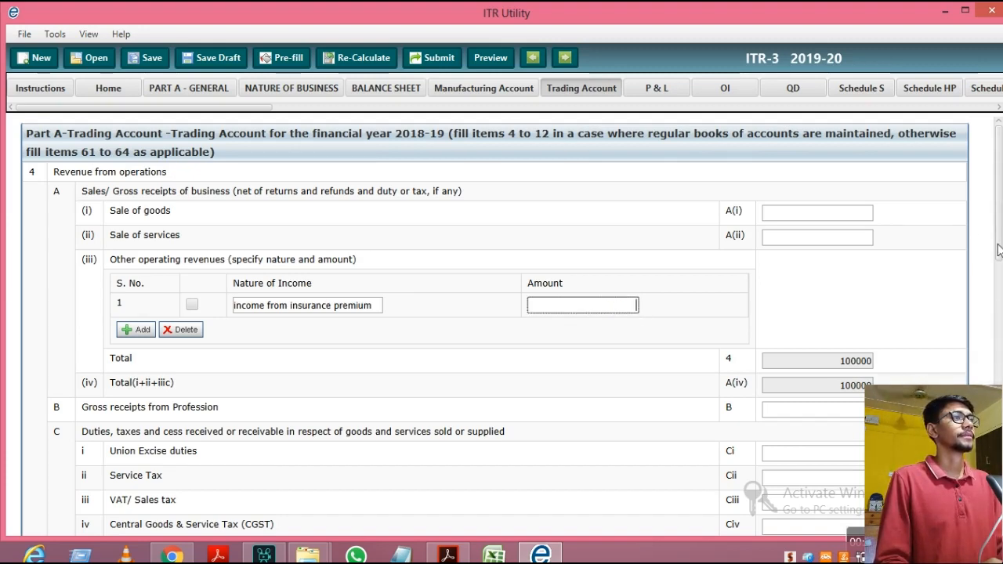
drag(1000, 250, 999, 514)
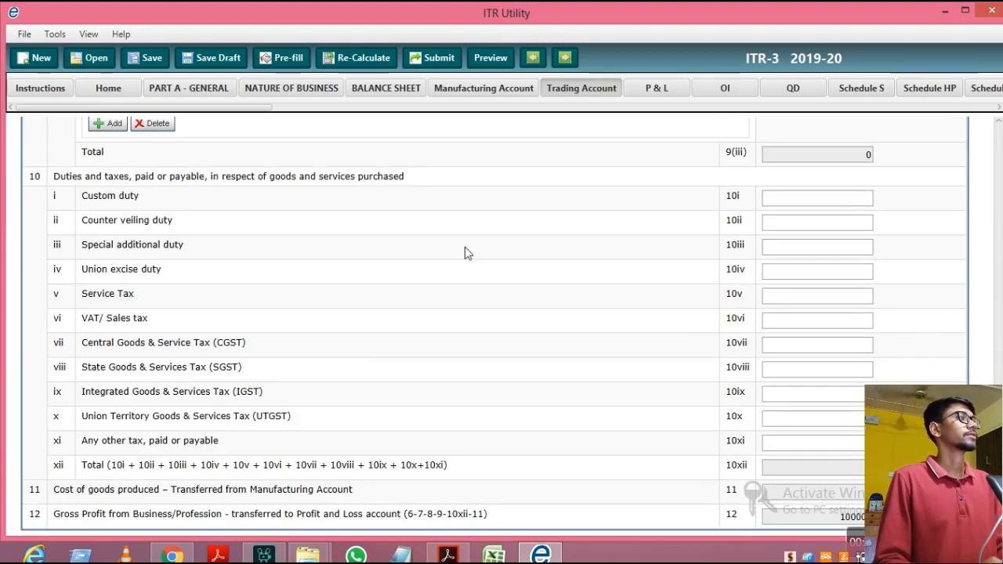
Open the P & L schedule and review its credit items, from gross profit transferred to other income, including their amount fields.
click(655, 85)
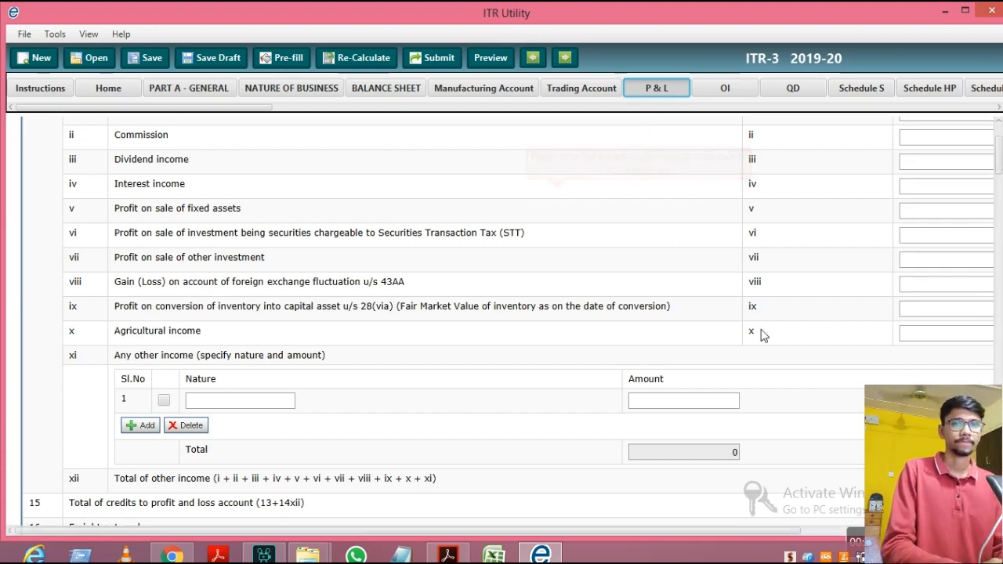
scroll(998, 145, up, 1)
scroll(998, 143, up, 1)
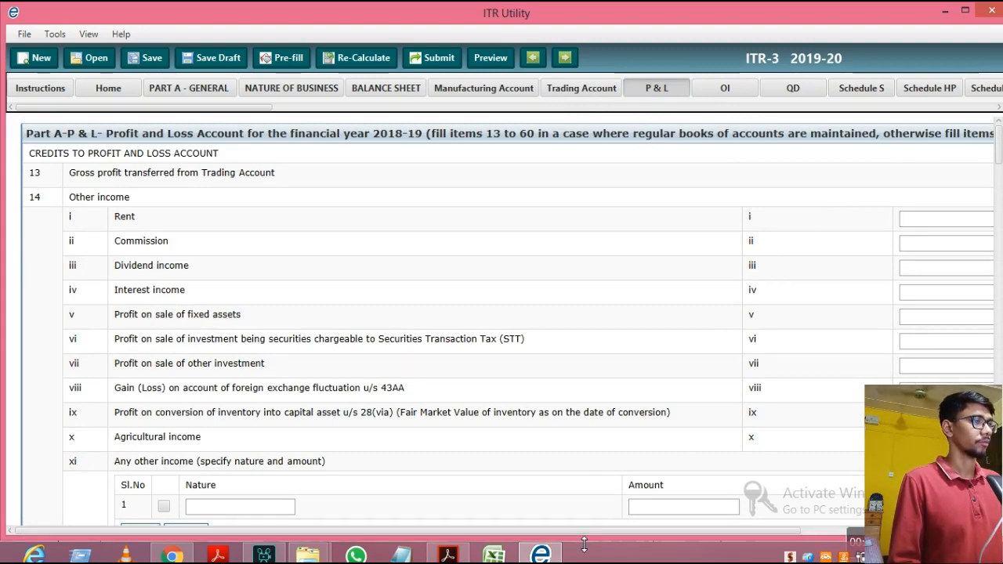
drag(581, 535, 484, 552)
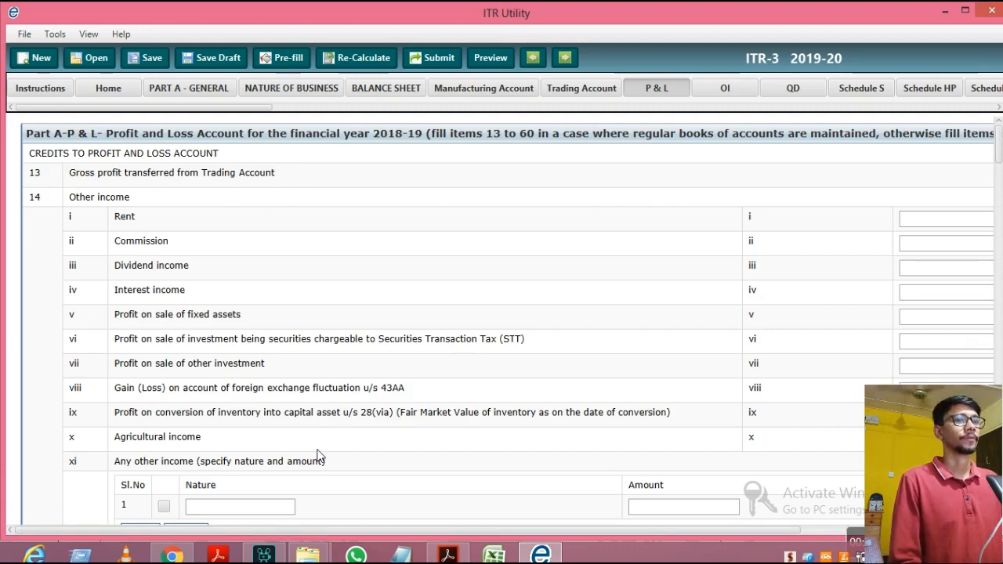
drag(284, 531, 640, 553)
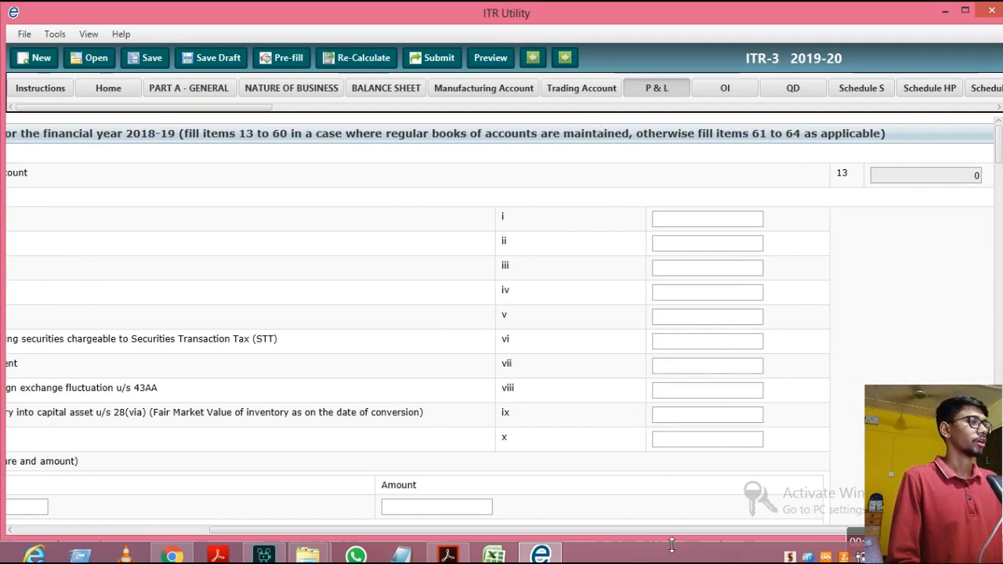
drag(673, 531, 103, 339)
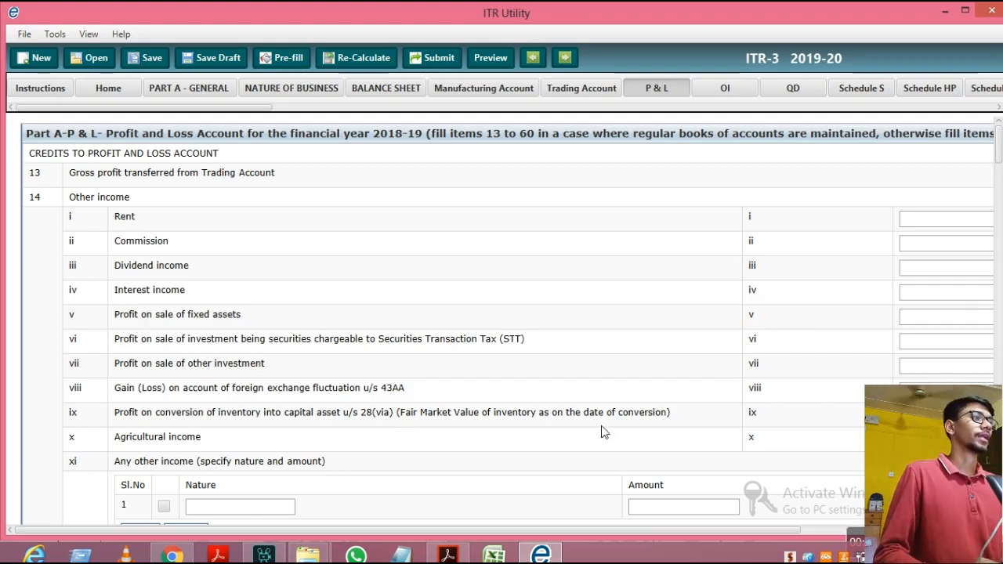
drag(704, 531, 872, 533)
Review the P & L expense items, the presumptive income sections 44AD, 44ADA and 44AE, and item 64 for cases without regular books.
drag(999, 157, 999, 213)
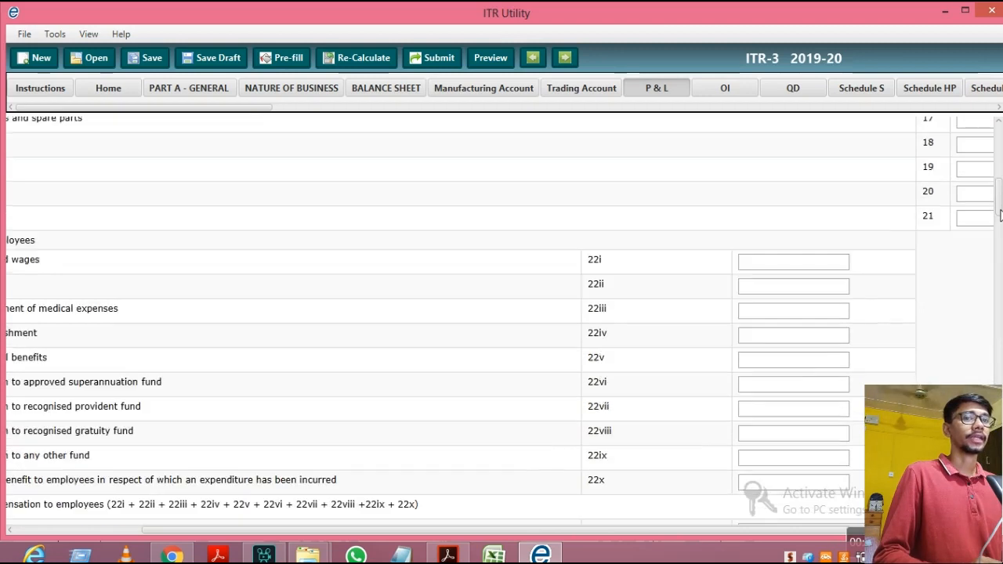
drag(753, 532, 609, 535)
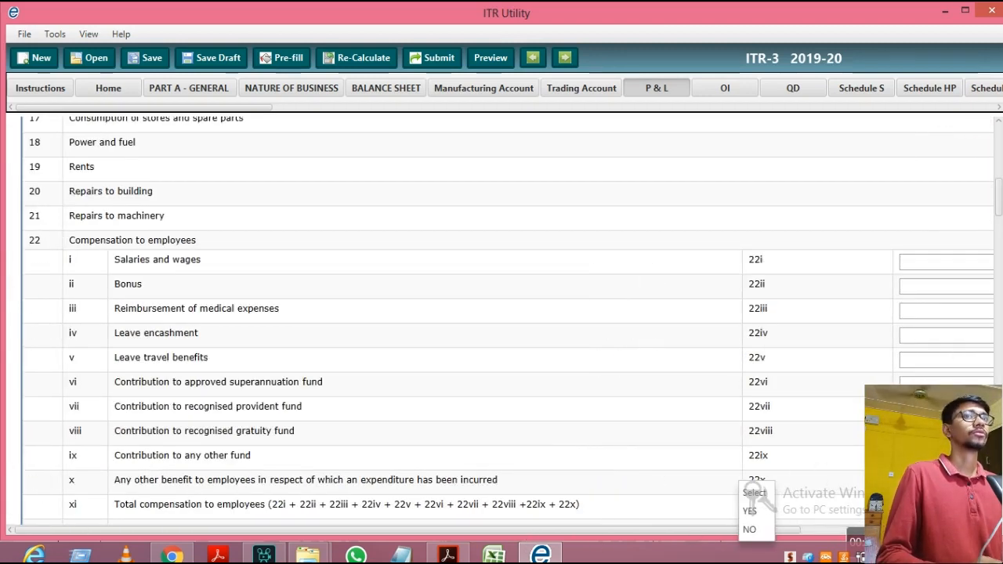
drag(999, 198, 999, 423)
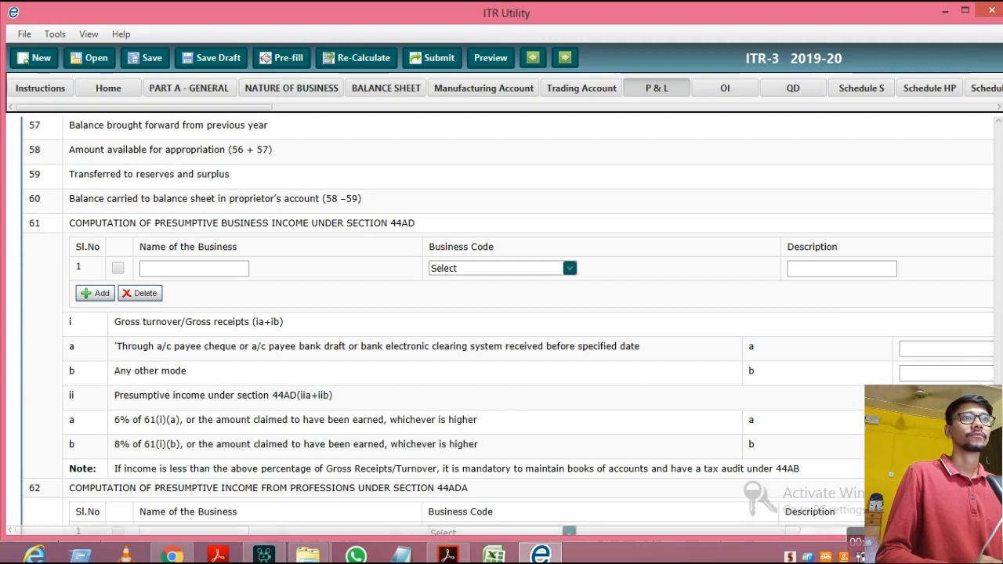
scroll(509, 322, down, 2)
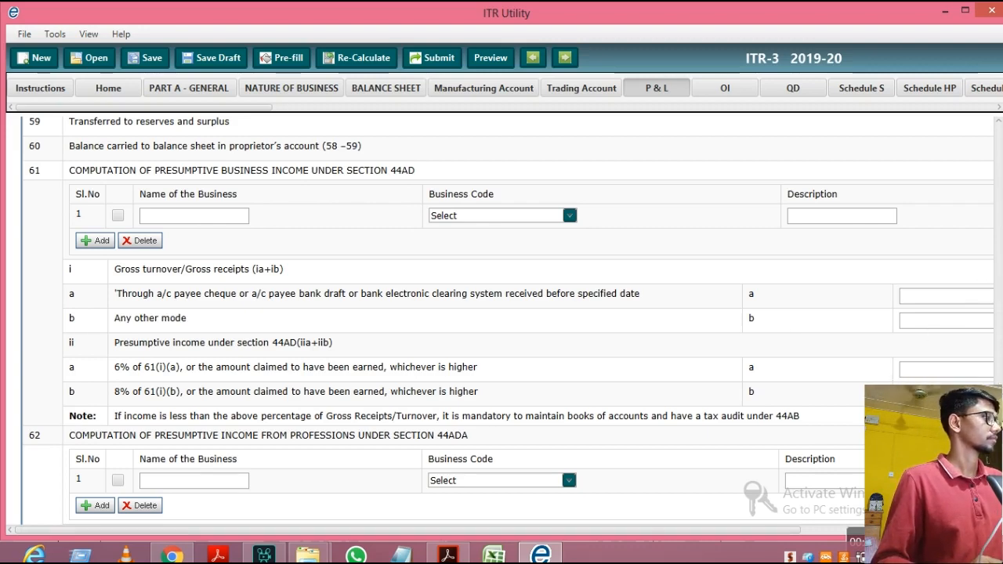
scroll(508, 320, down, 4)
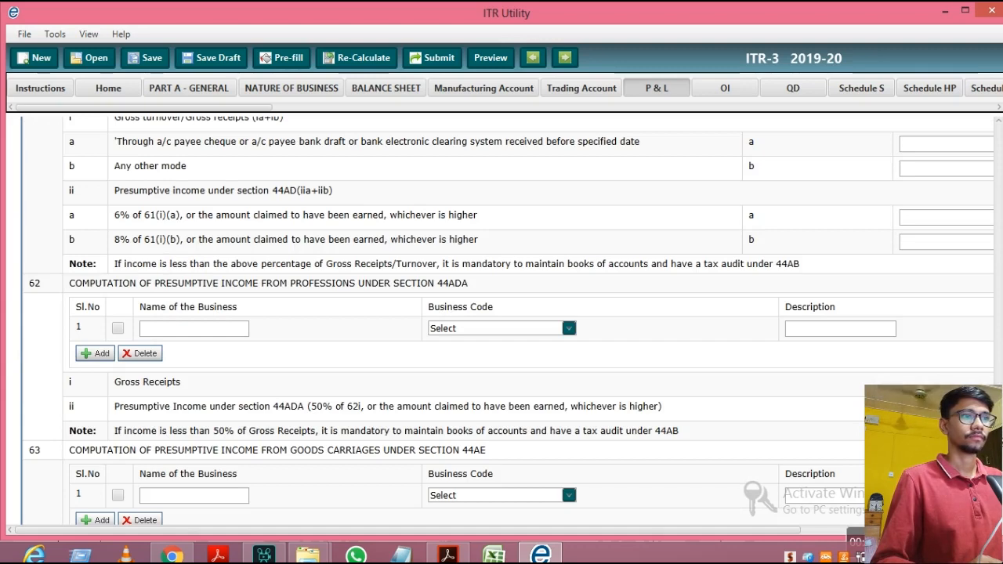
scroll(508, 320, down, 10)
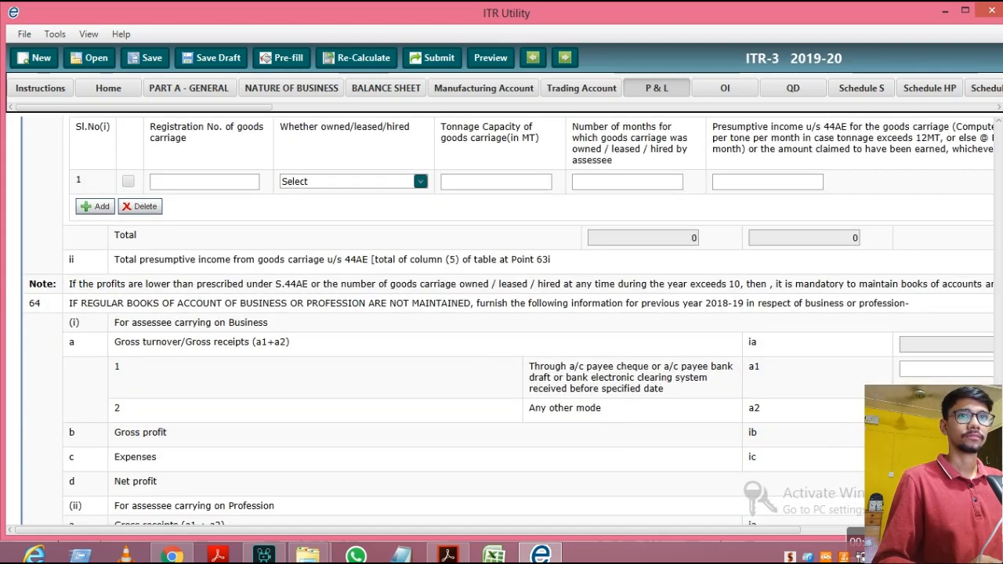
scroll(640, 404, down, 2)
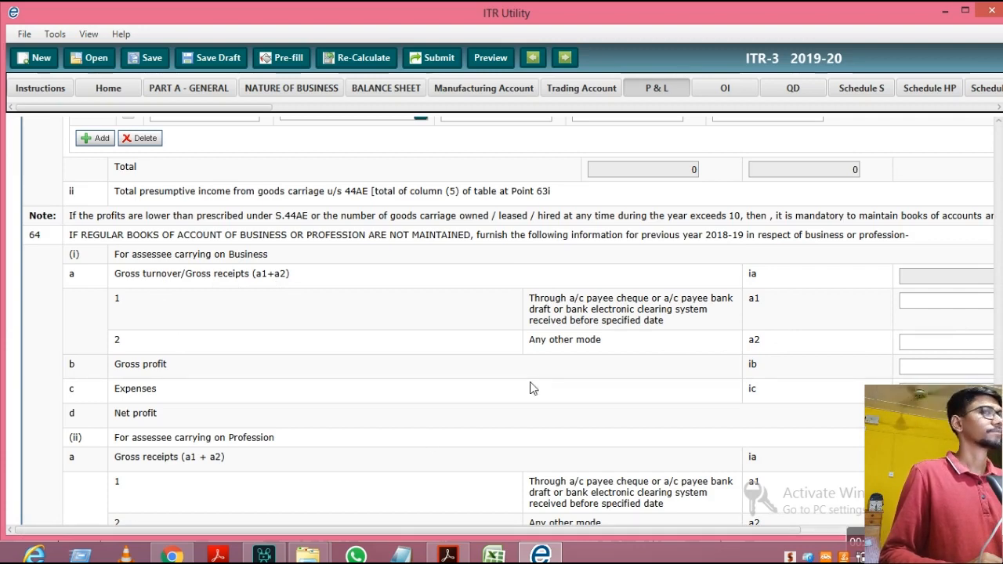
In item 64(i), enter business gross receipts of 100000 through account payee modes (a1) and 100000 through any other mode (a2).
drag(464, 530, 516, 558)
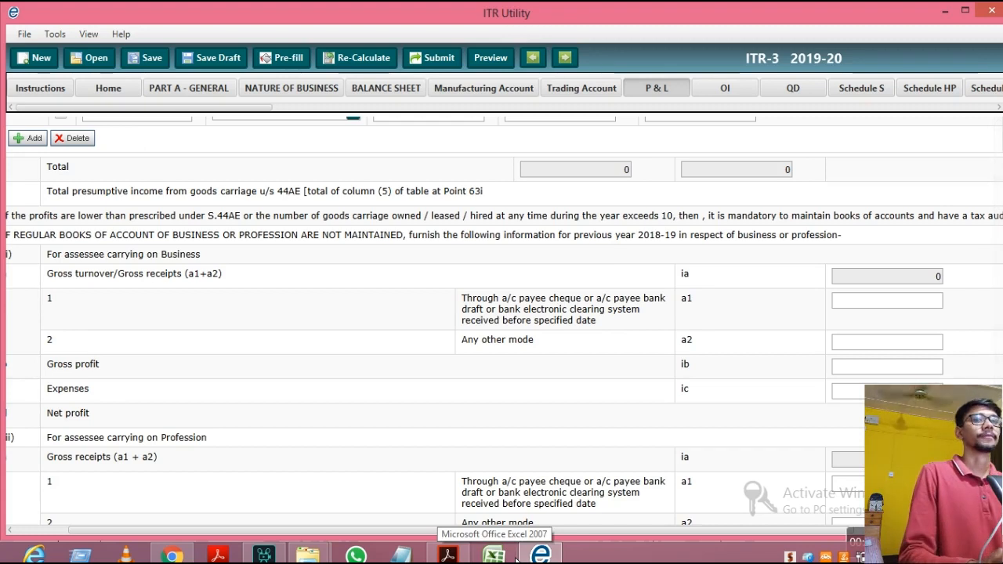
click(865, 305)
text(1)
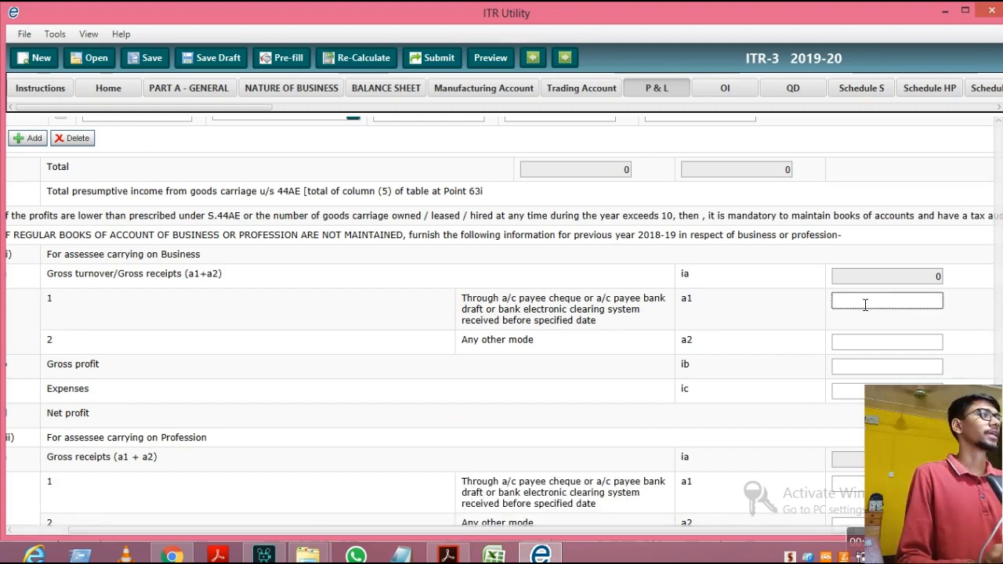
text(00000)
click(922, 345)
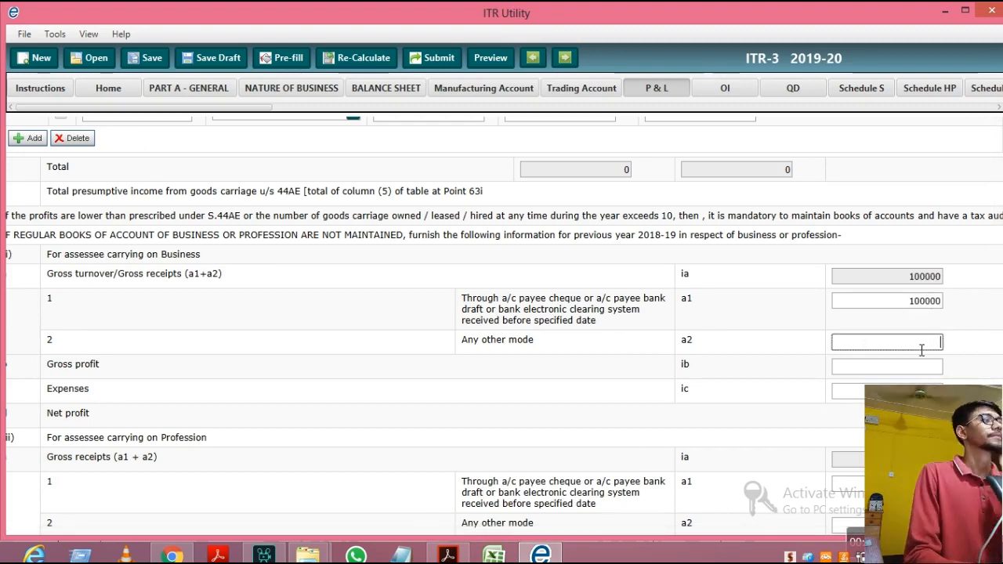
text(10000)
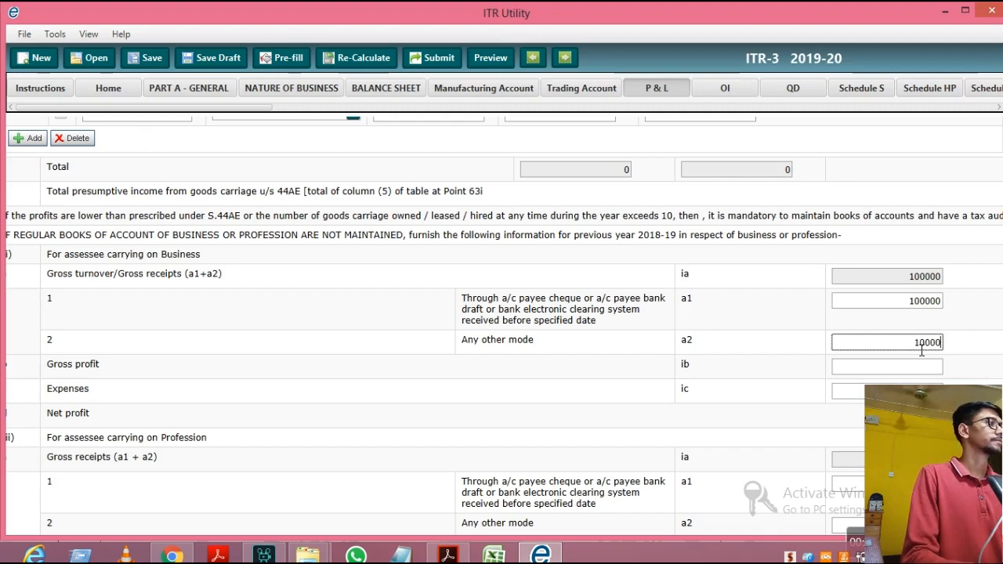
text(0)
click(616, 377)
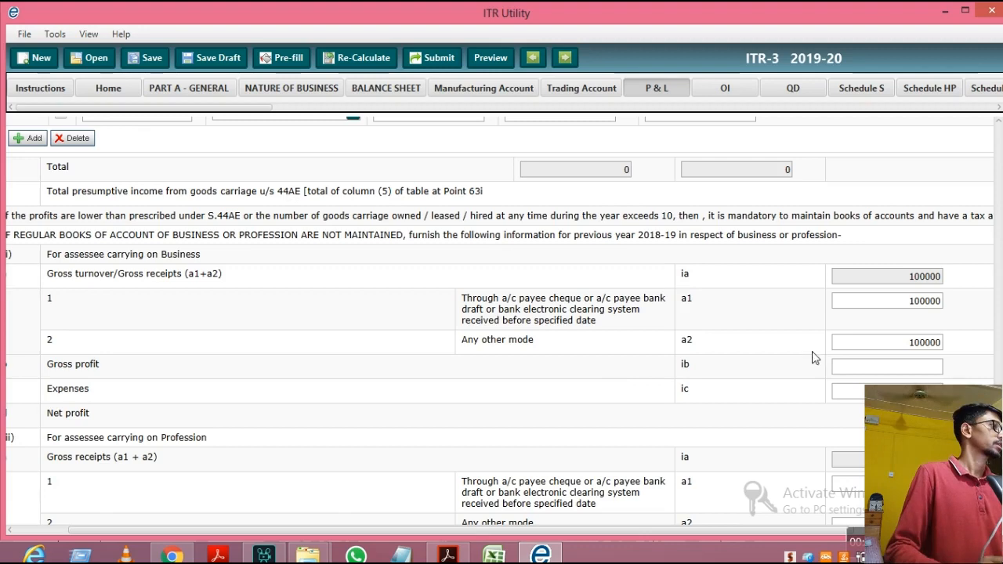
Enter 50000 as the gross profit and 20000 as the expenses of the business in item 64(i).
drag(725, 531, 681, 536)
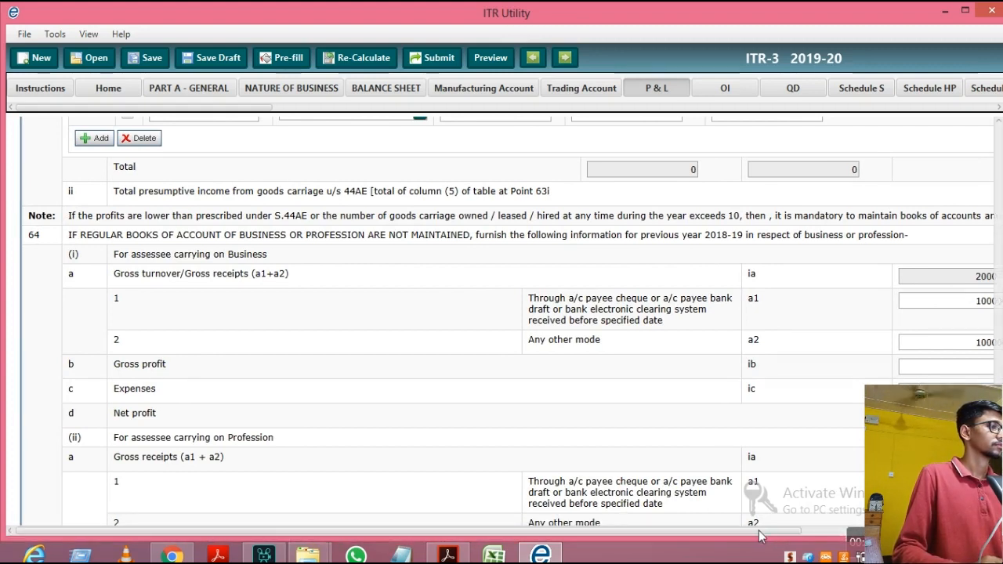
drag(759, 537, 823, 536)
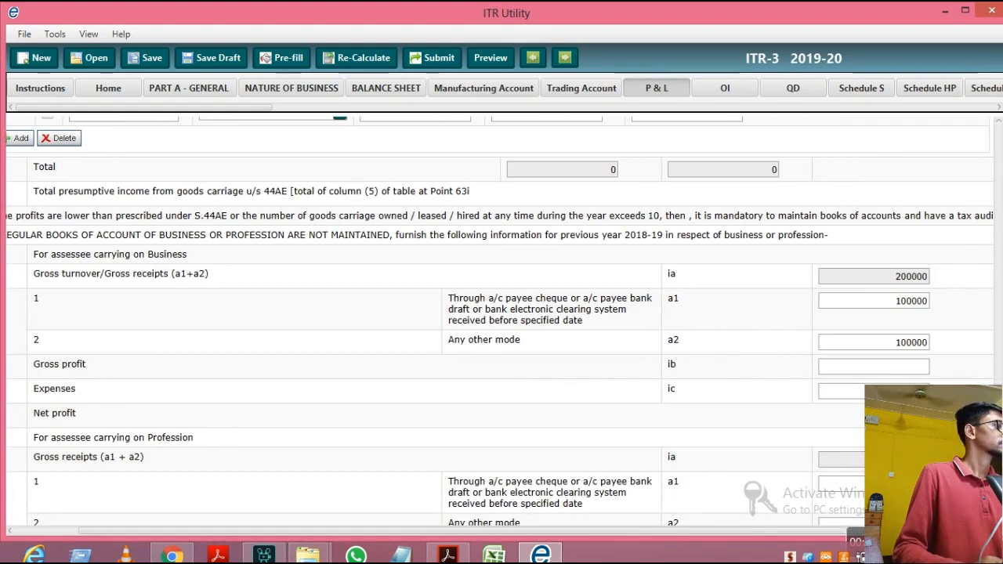
scroll(502, 314, down, 5)
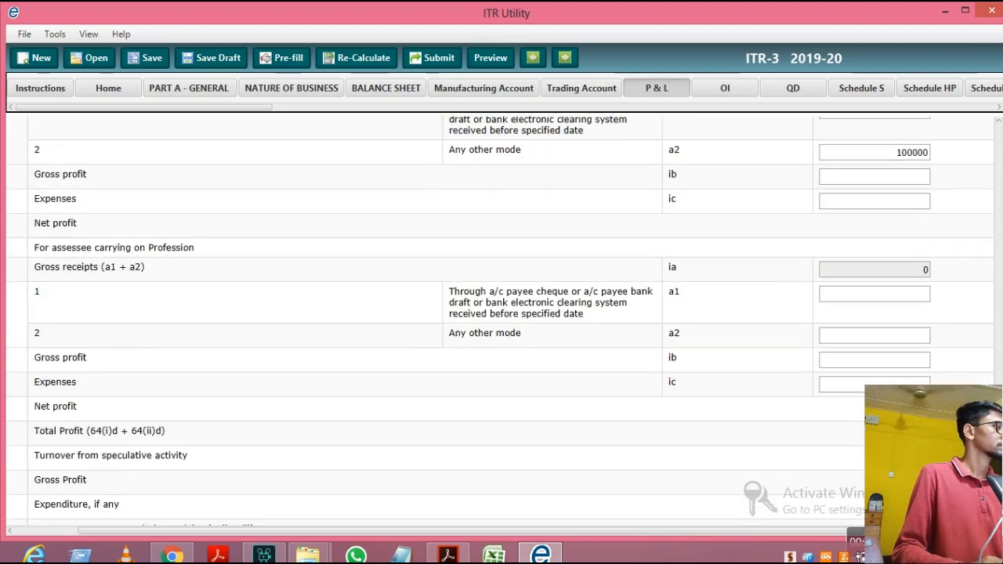
scroll(500, 320, up, 1)
drag(803, 536, 758, 540)
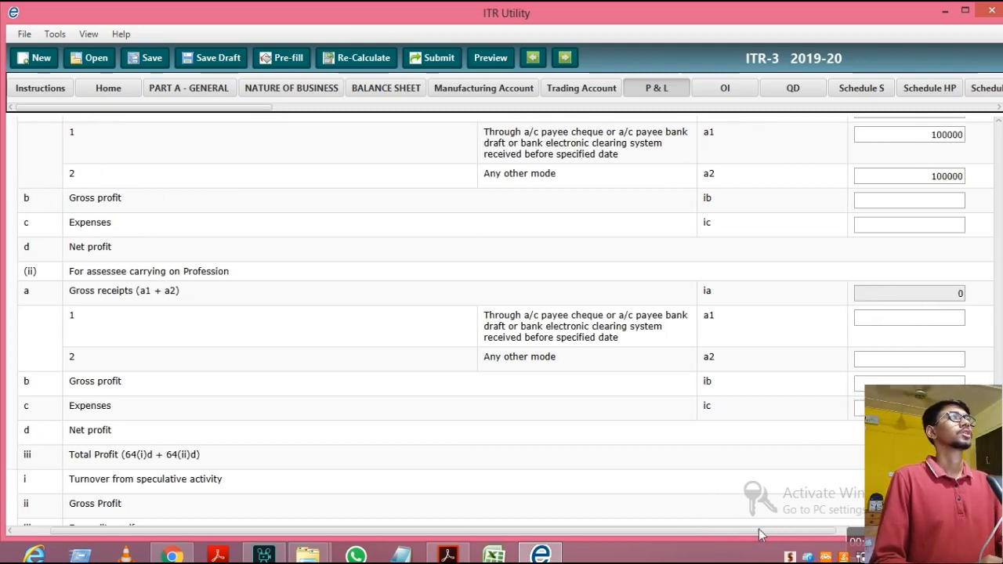
click(957, 205)
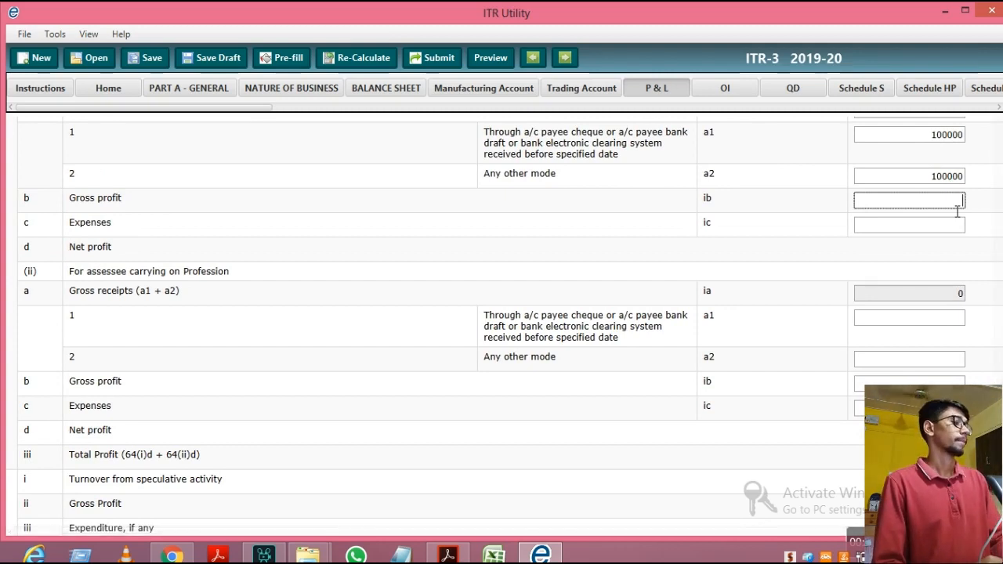
text(50000)
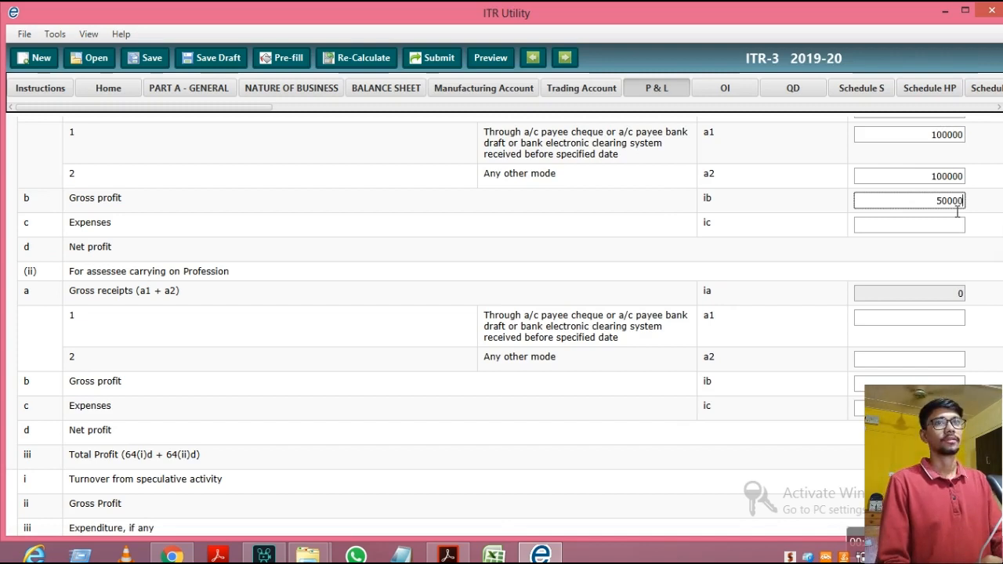
click(934, 229)
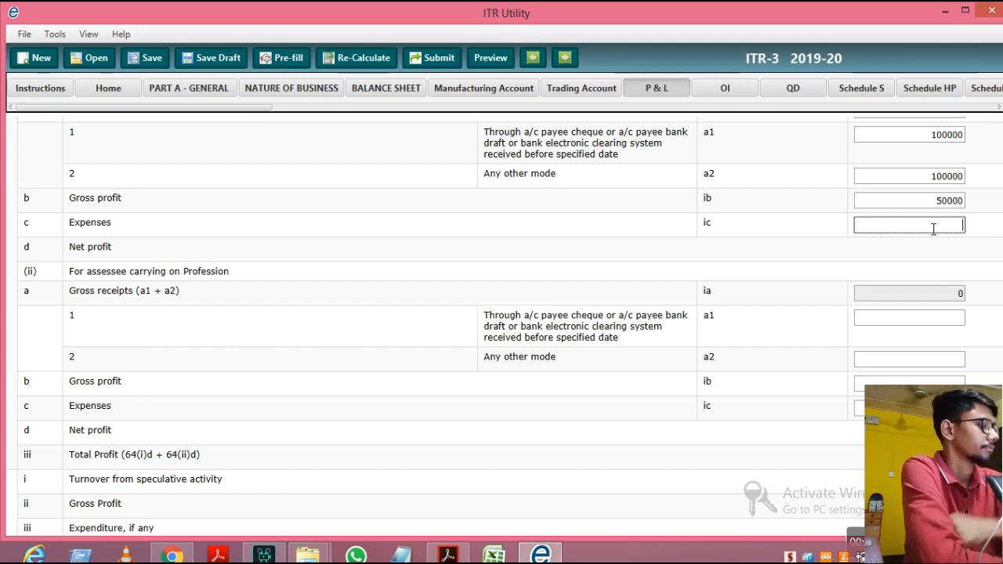
text(20000)
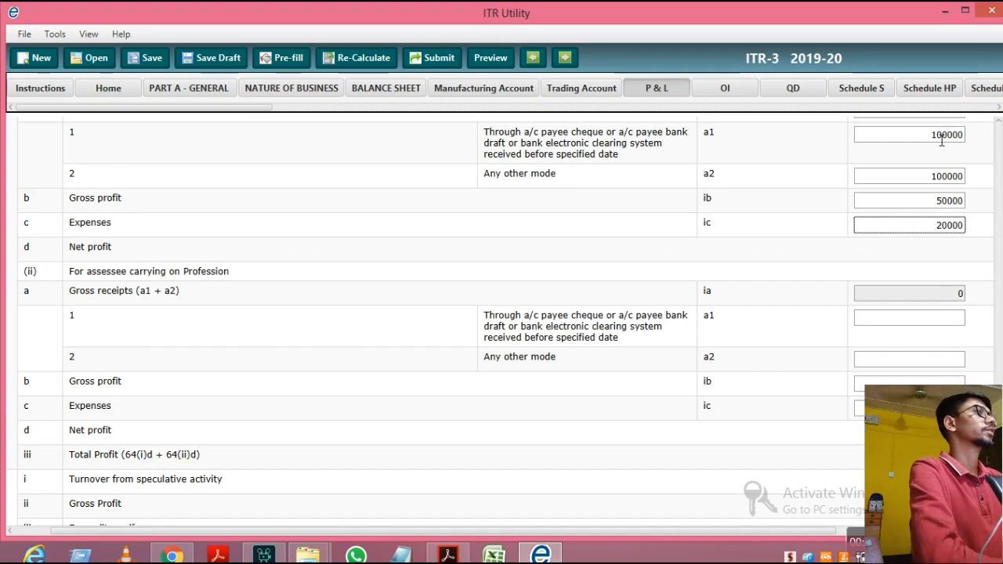
Change the business receipts in item 64(i) to 300000 for account payee modes (a1) and 200000 for any other mode (a2).
scroll(501, 313, up, 4)
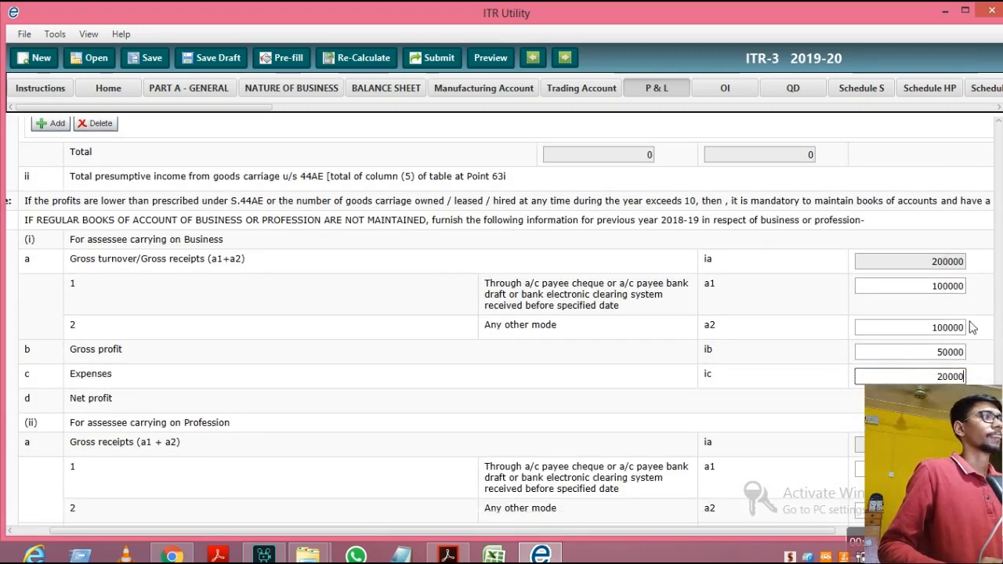
click(940, 265)
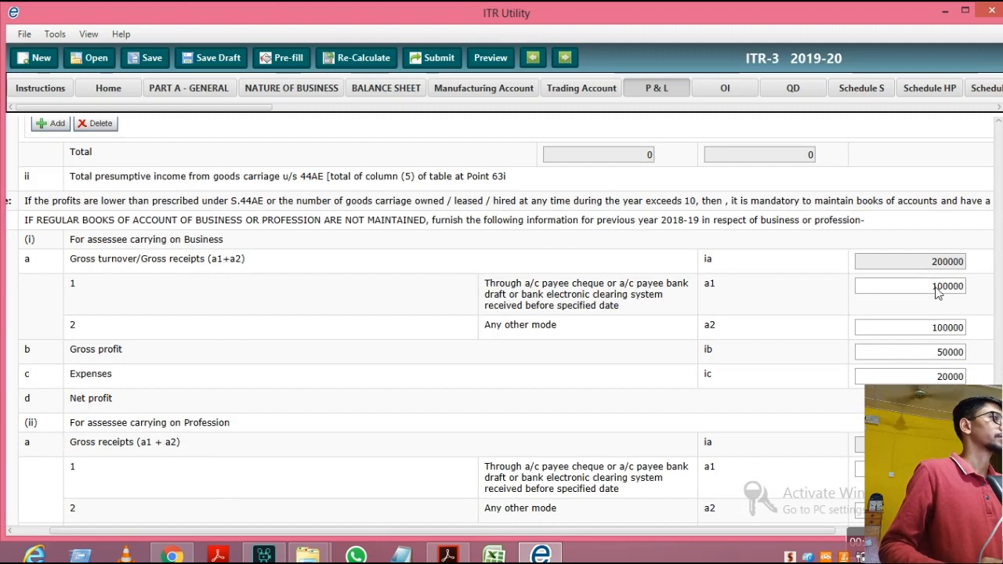
double_click(945, 292)
key(Left)
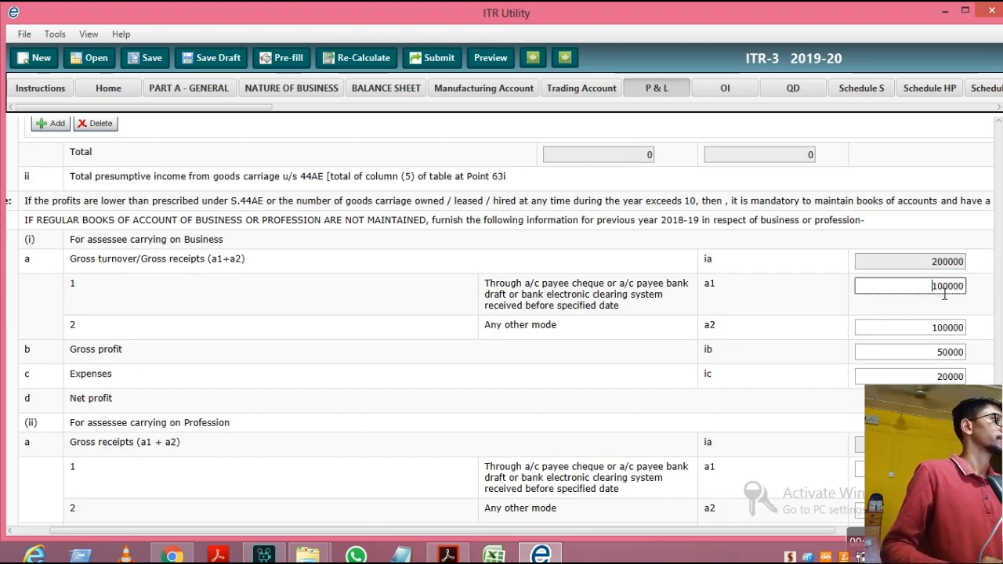
text(3)
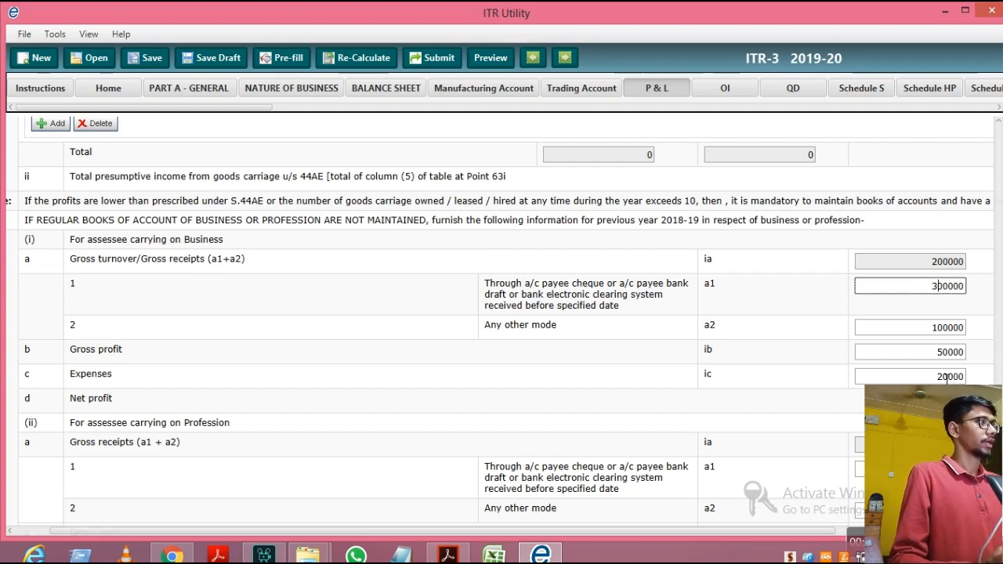
click(943, 331)
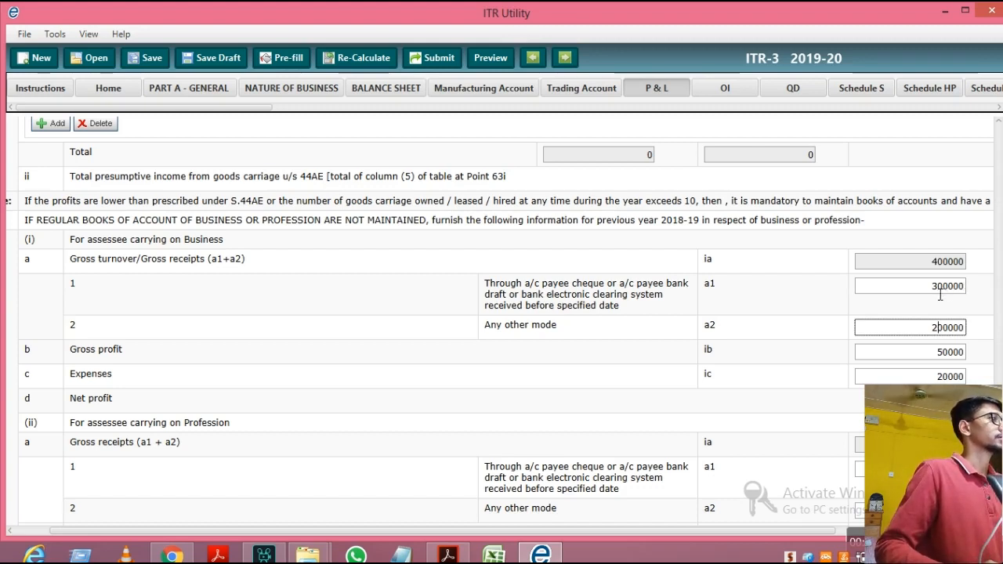
Set the business receipts in item 64(i) to 0 for account payee modes (a1) and 500000 for any other mode (a2).
click(965, 288)
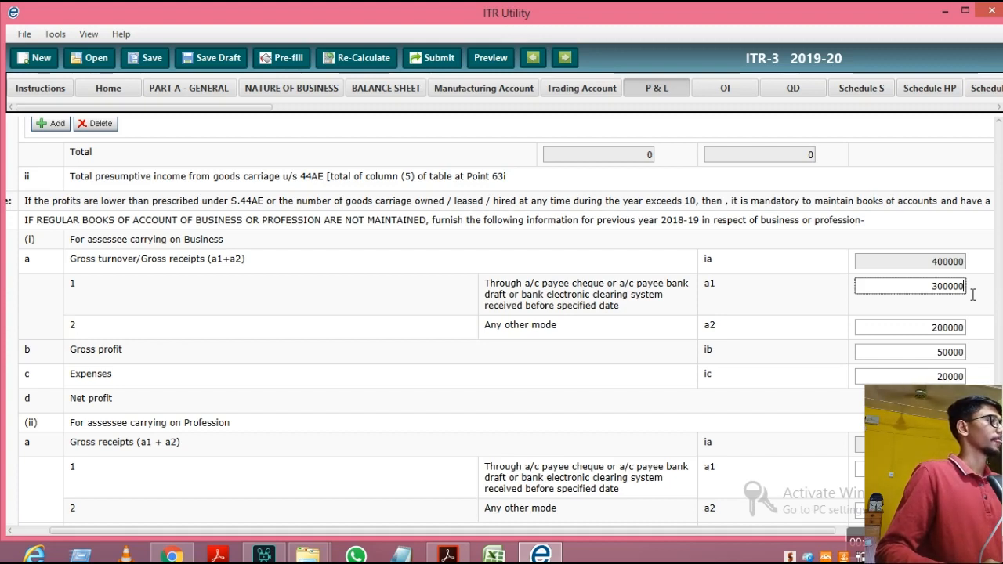
key(BackSpace)
key(BackSpace)
key(BackSpace)
key(BackSpace)
key(BackSpace)
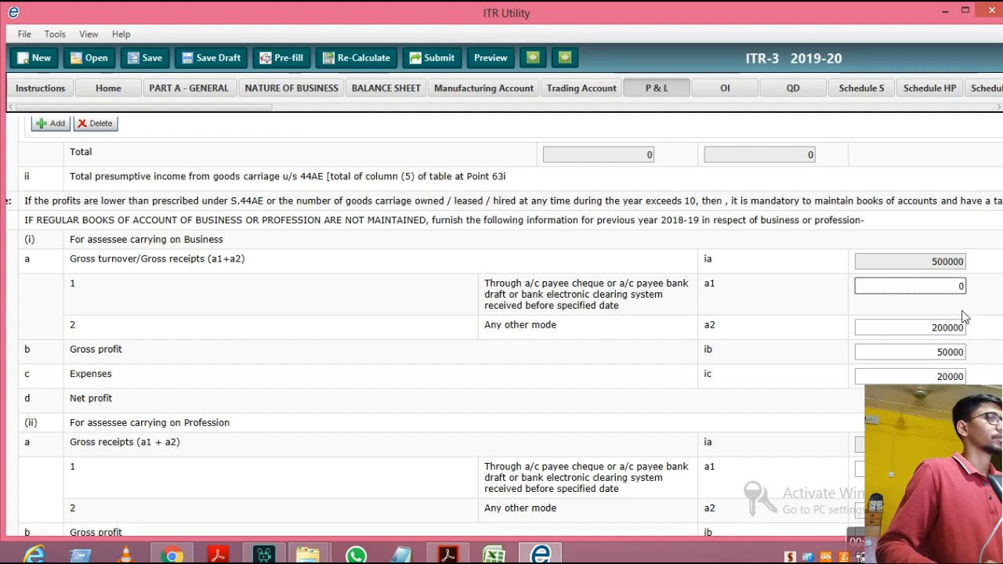
click(945, 335)
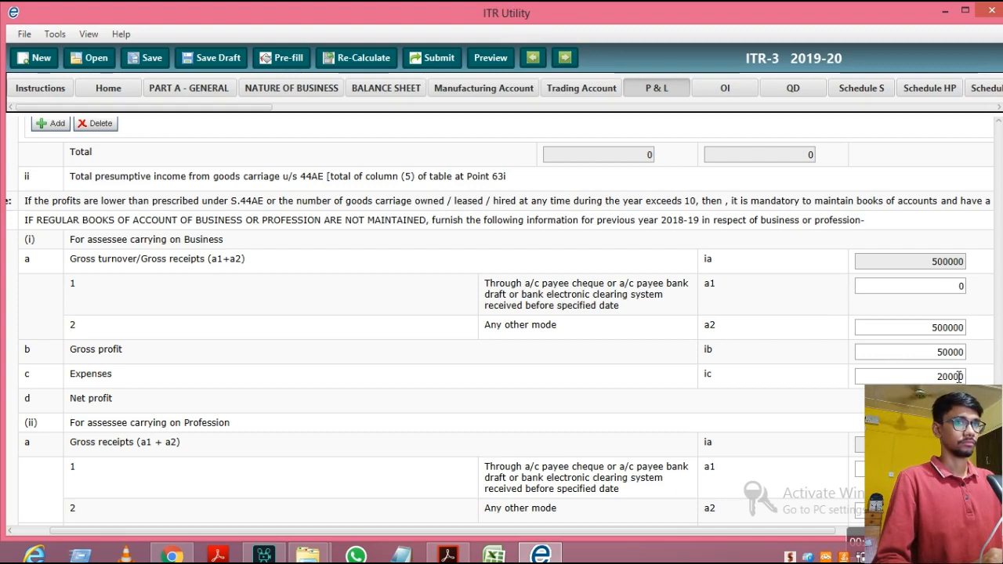
Set the business expenses (ic) in item 64(i) to 50000.
click(960, 377)
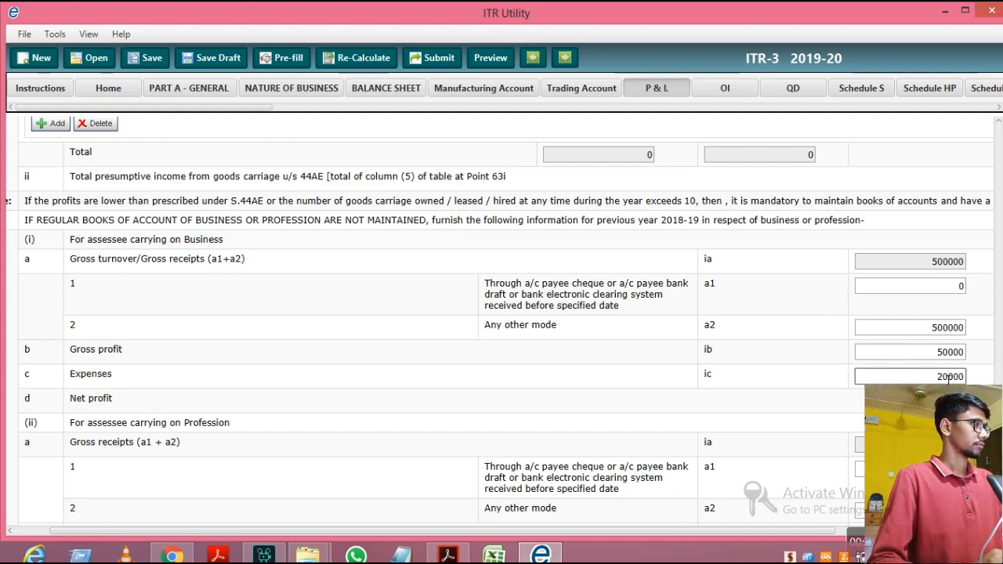
key(BackSpace)
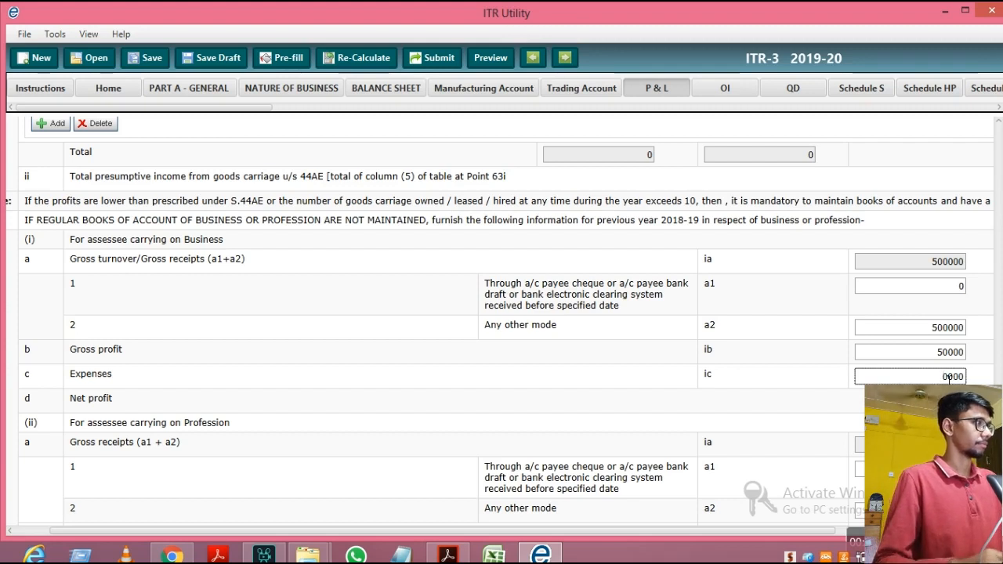
text(5)
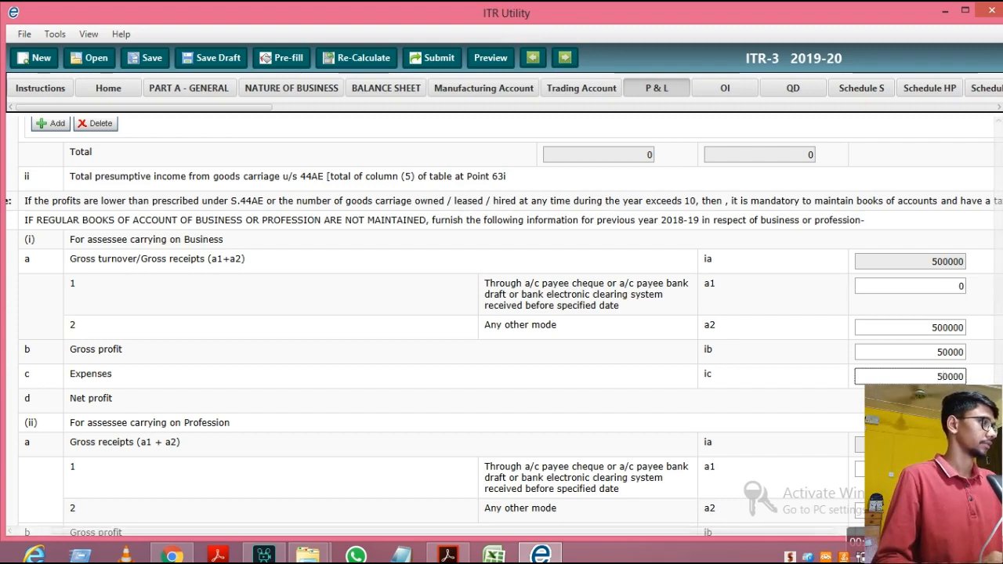
click(853, 422)
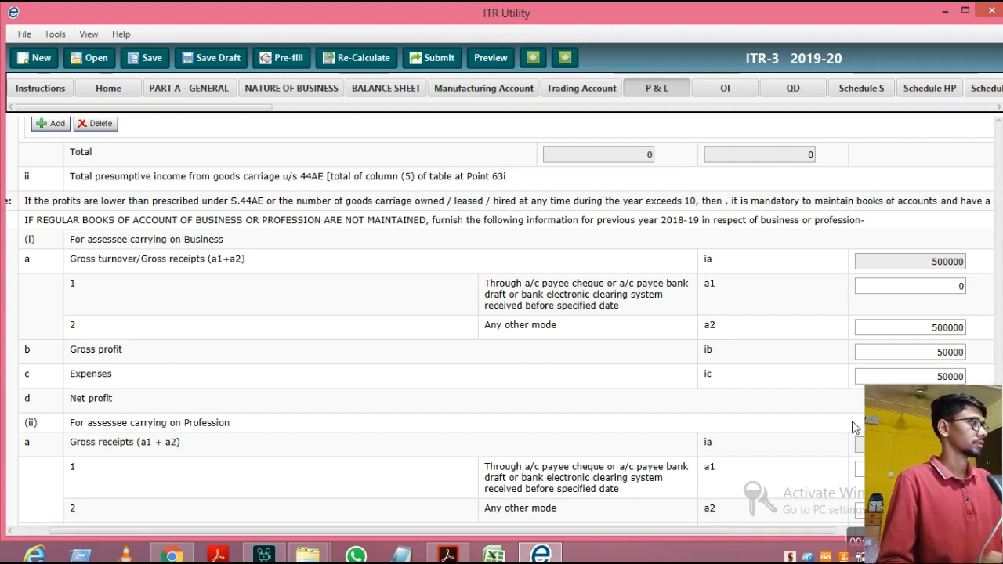
triple_click(870, 423)
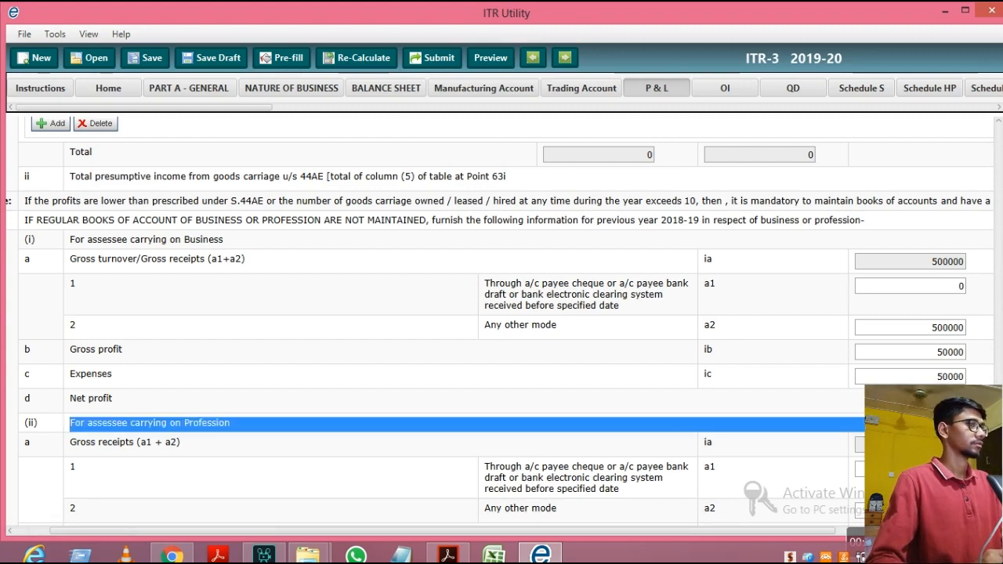
click(814, 390)
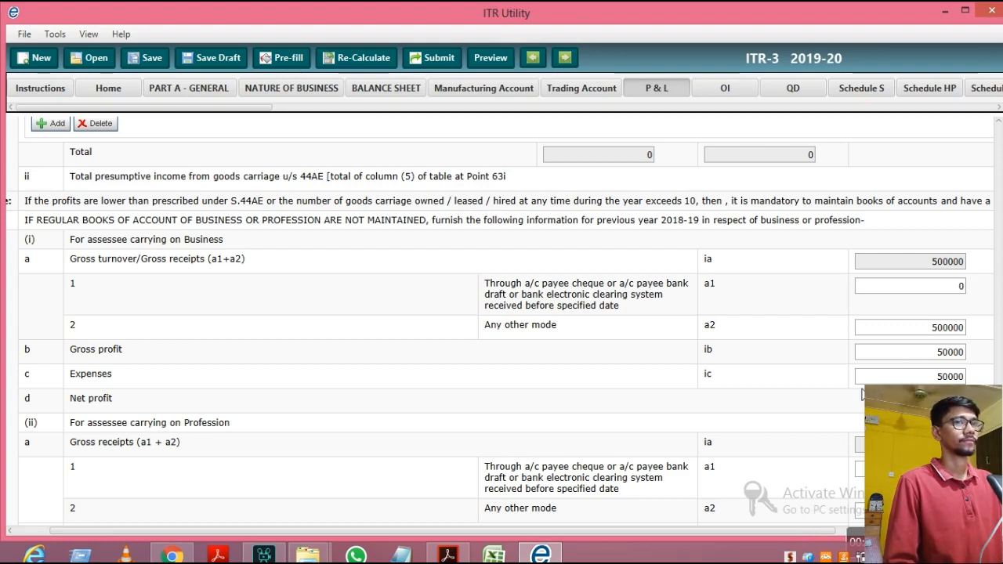
Set the business gross profit (ib) in item 64(i) to 450000 and check the net profit line 64i.
click(929, 352)
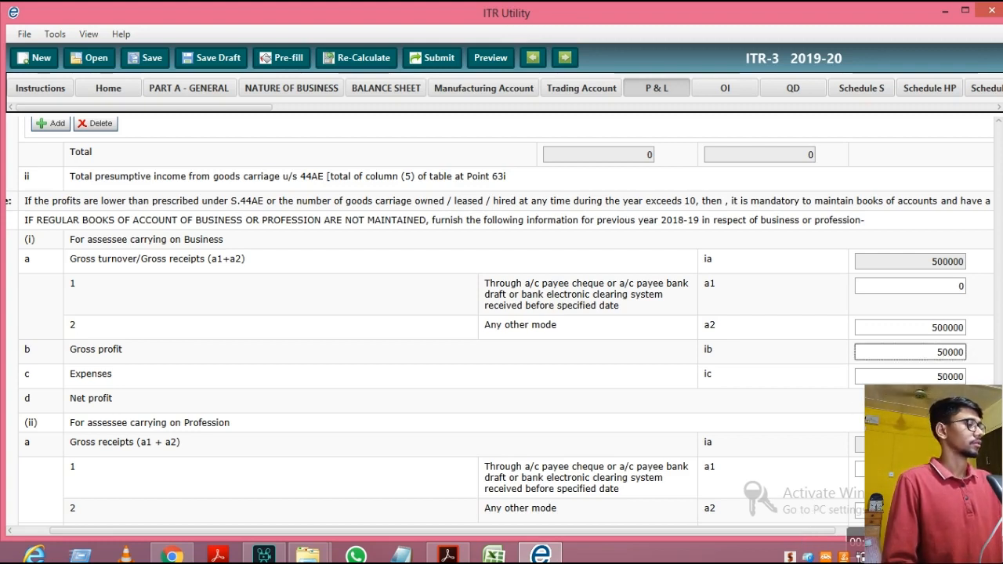
key(Delete)
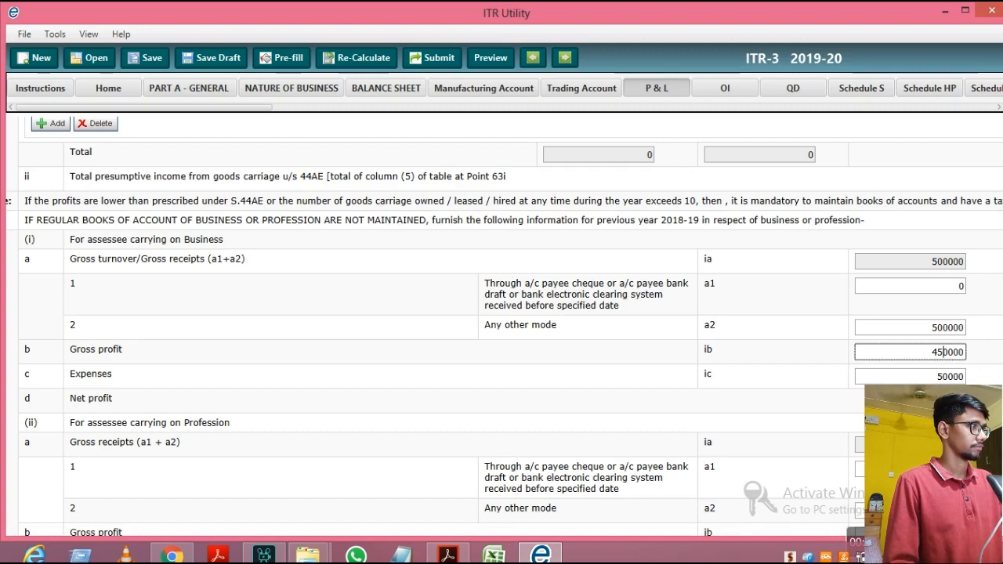
mouse_move(774, 530)
mouse_down()
mouse_move(816, 535)
mouse_move(748, 535)
mouse_move(771, 539)
mouse_up()
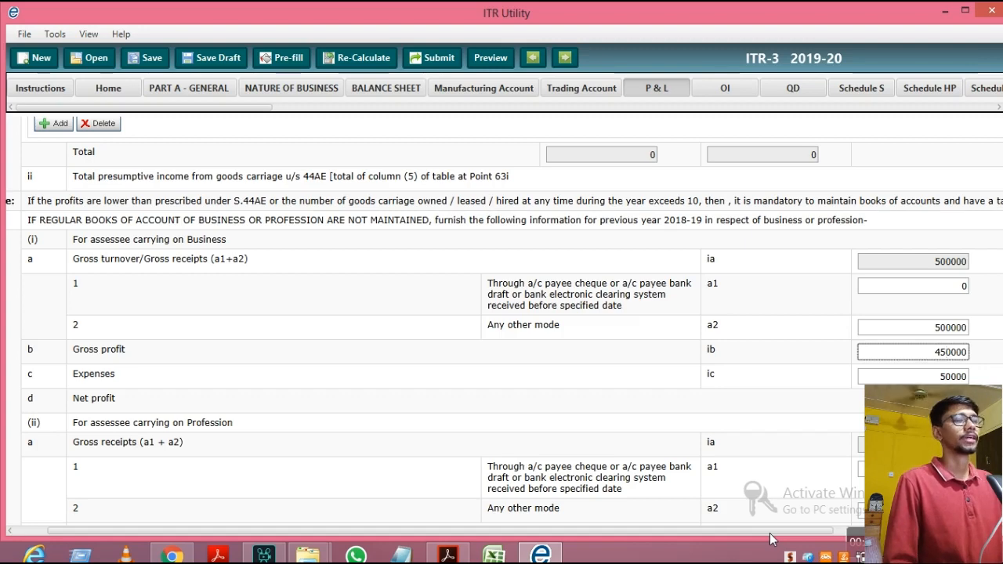
mouse_move(740, 533)
mouse_down()
mouse_move(908, 552)
mouse_move(733, 547)
mouse_up()
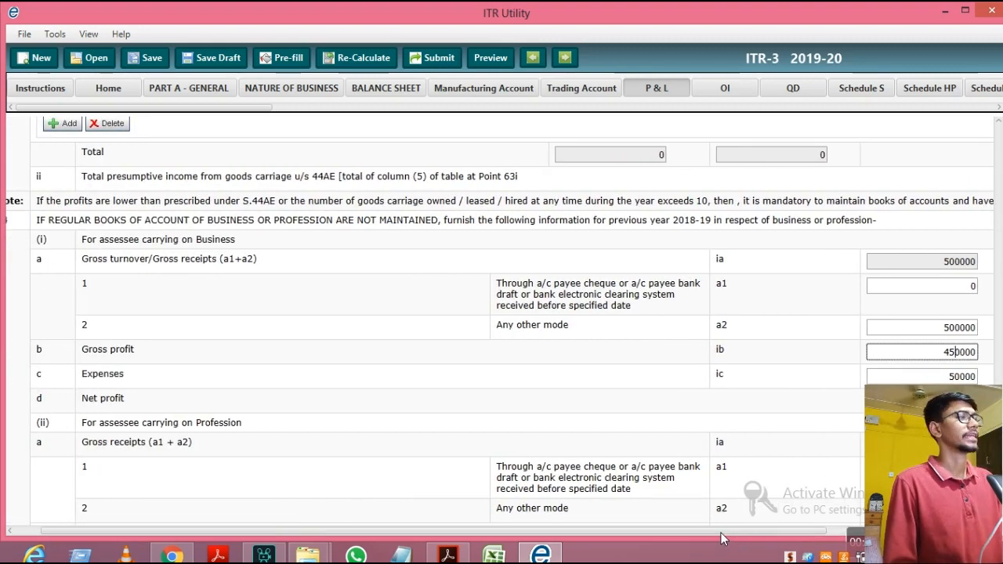
drag(724, 539, 696, 549)
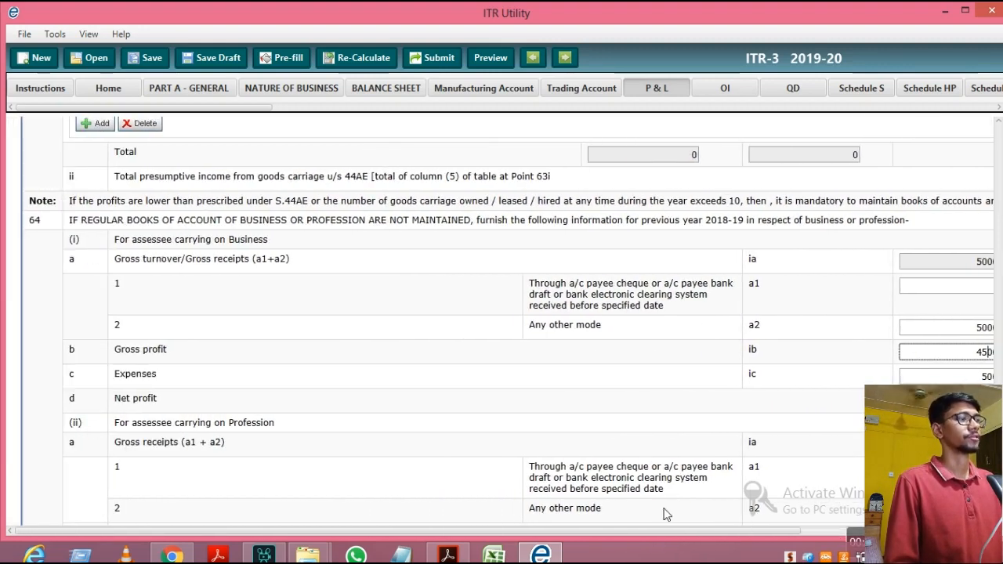
drag(635, 539, 813, 549)
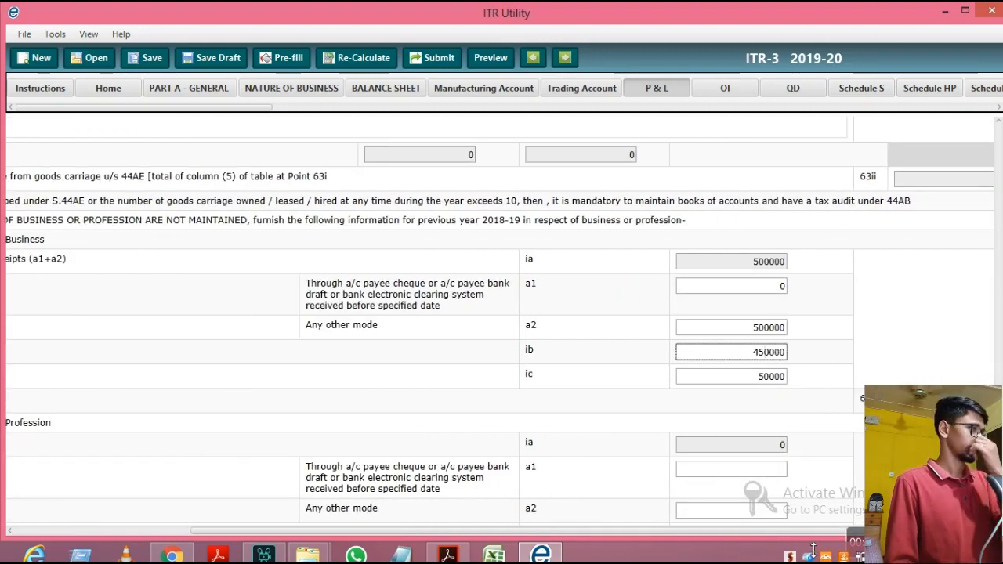
drag(802, 533, 872, 536)
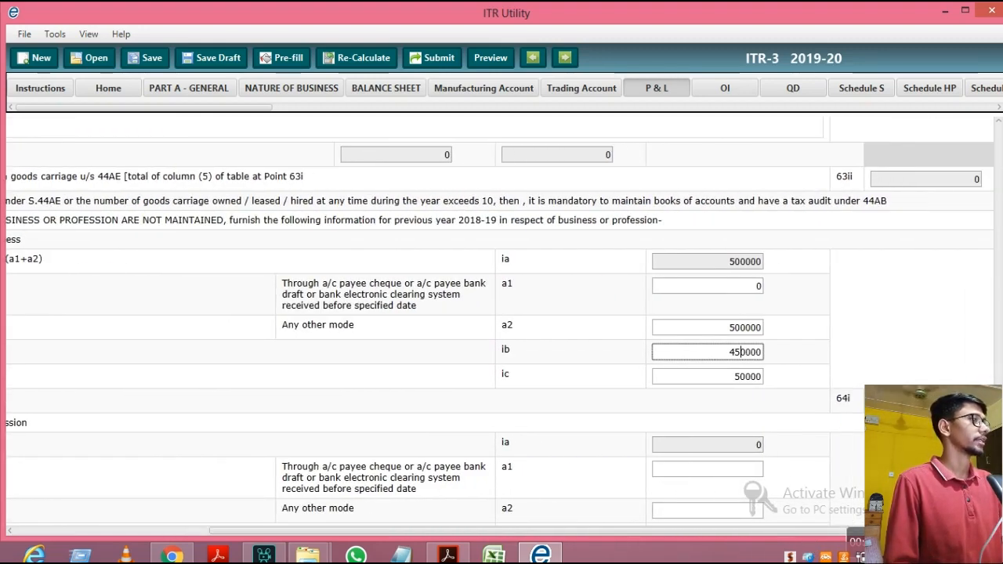
click(632, 381)
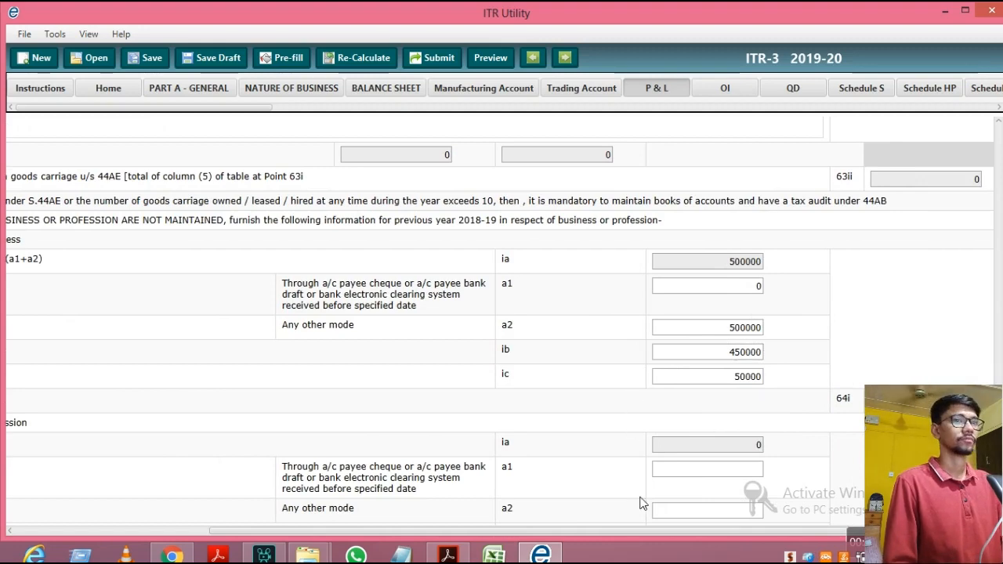
Check the net profit line 64i and the remaining item 64(ii) and 65 fields of the P & L schedule.
drag(602, 533, 651, 526)
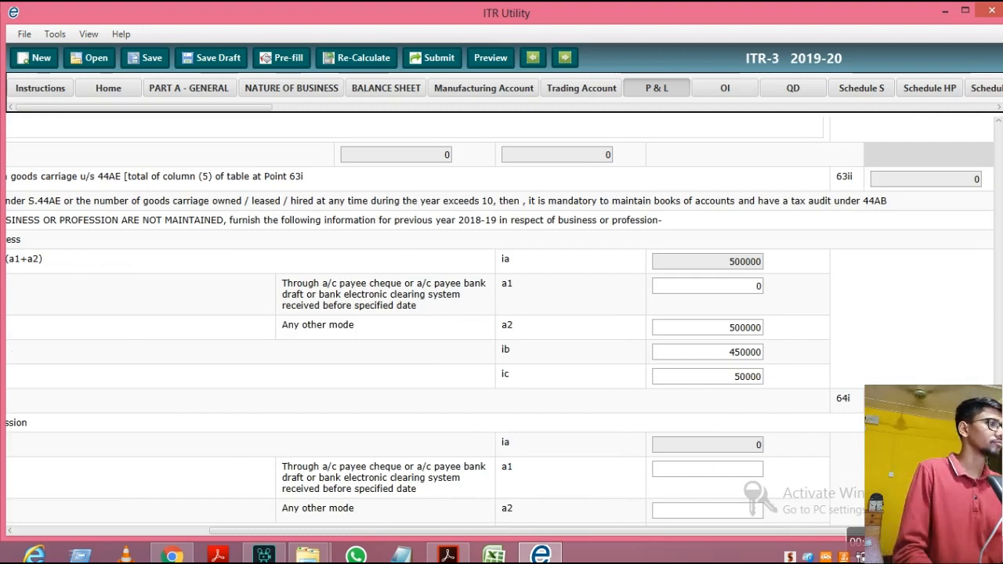
scroll(755, 525, down, 3)
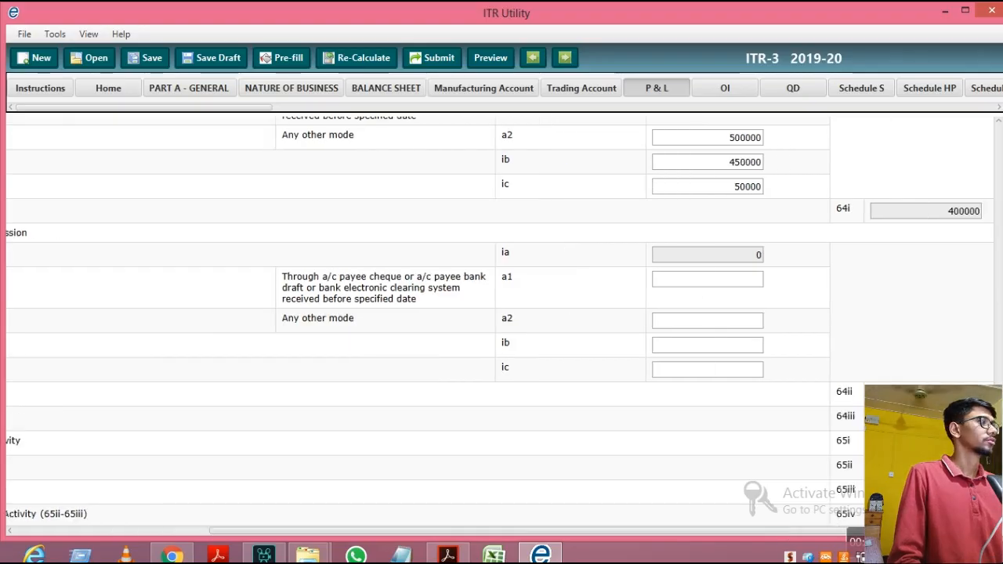
drag(772, 533, 727, 533)
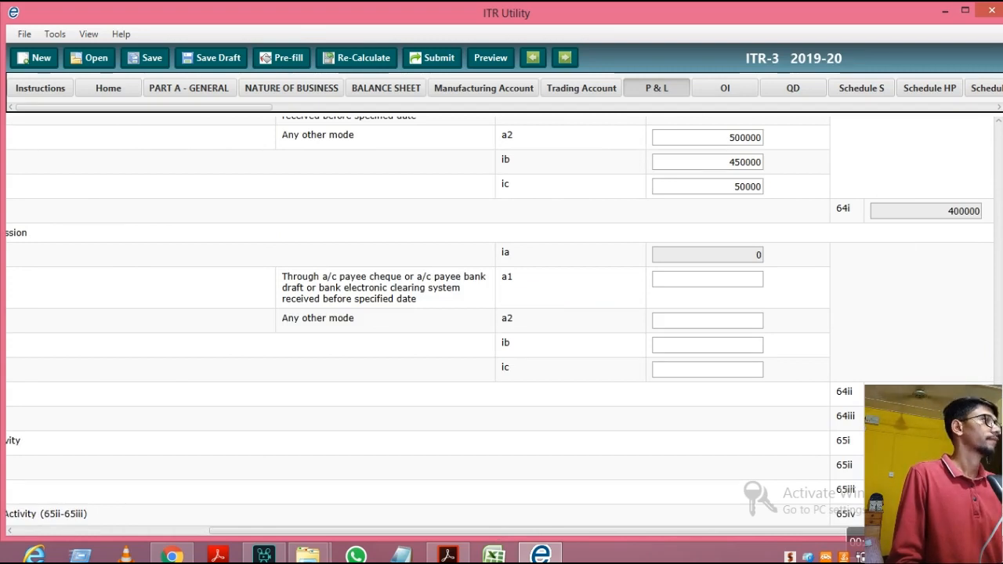
Go through the other information schedule OI and the quantitative details schedule QD.
click(713, 84)
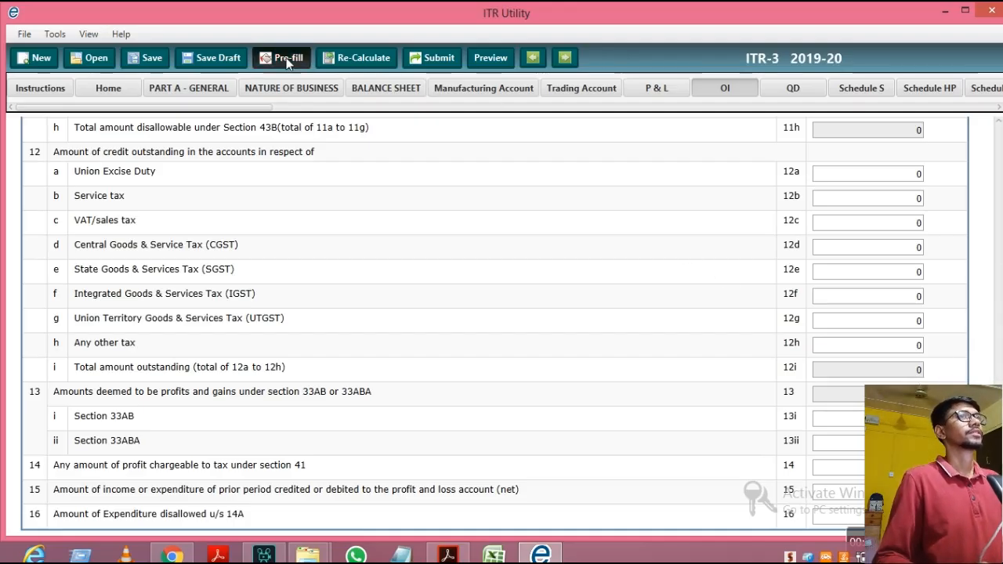
drag(247, 108, 314, 108)
click(561, 90)
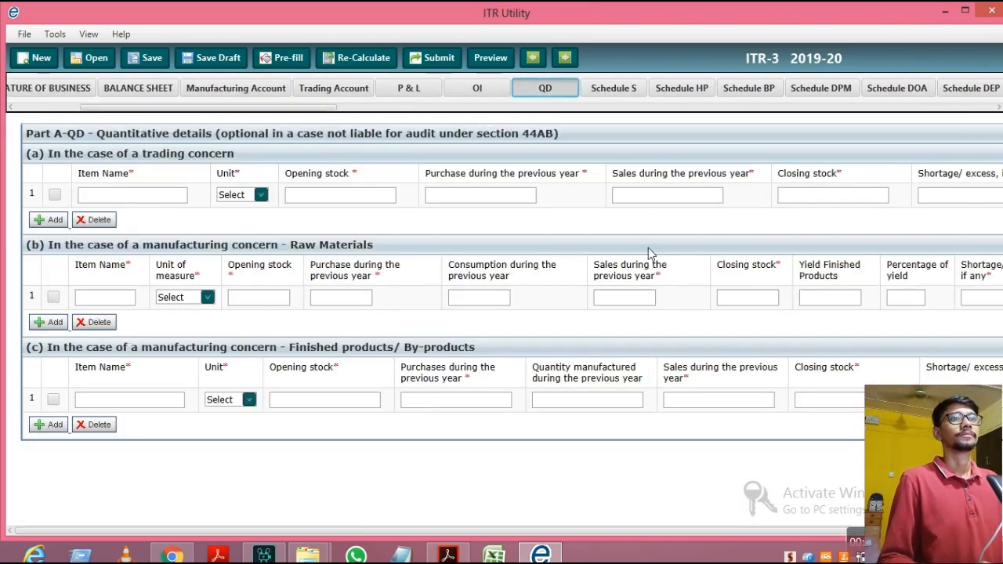
Examine Schedule S for salary income and Schedule HP for house property income, including the co-owner, tenant and rent fields.
click(605, 88)
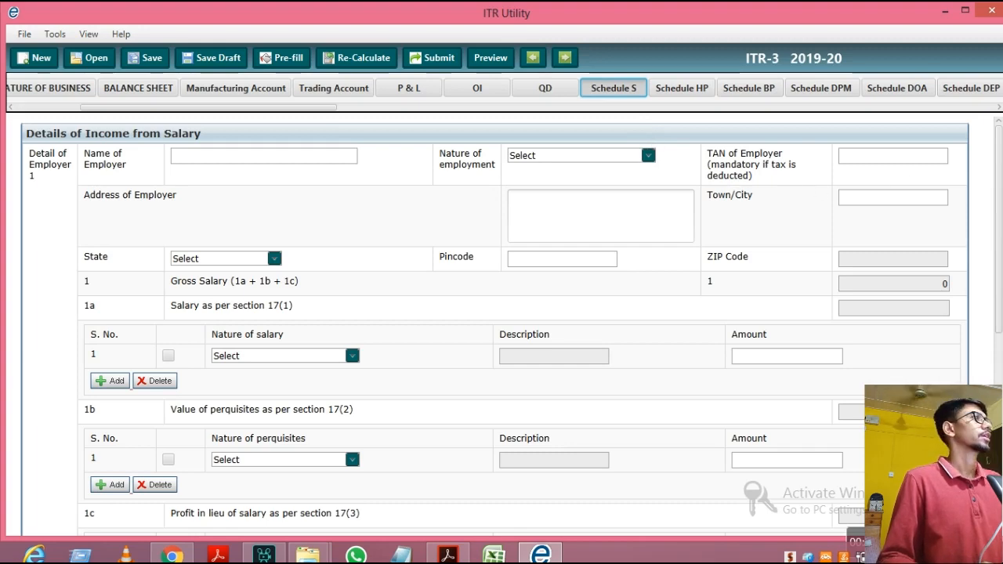
drag(999, 167, 975, 130)
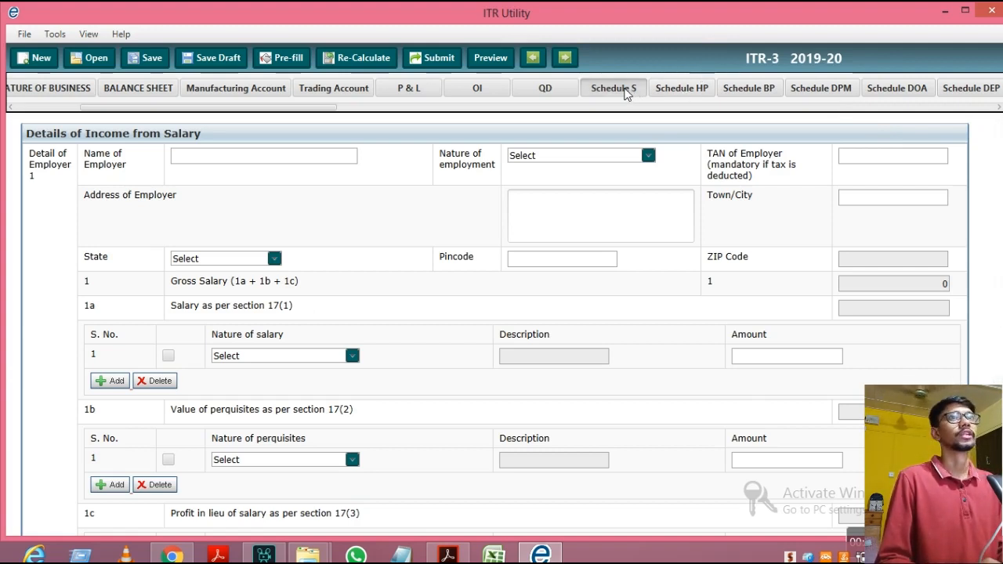
click(688, 88)
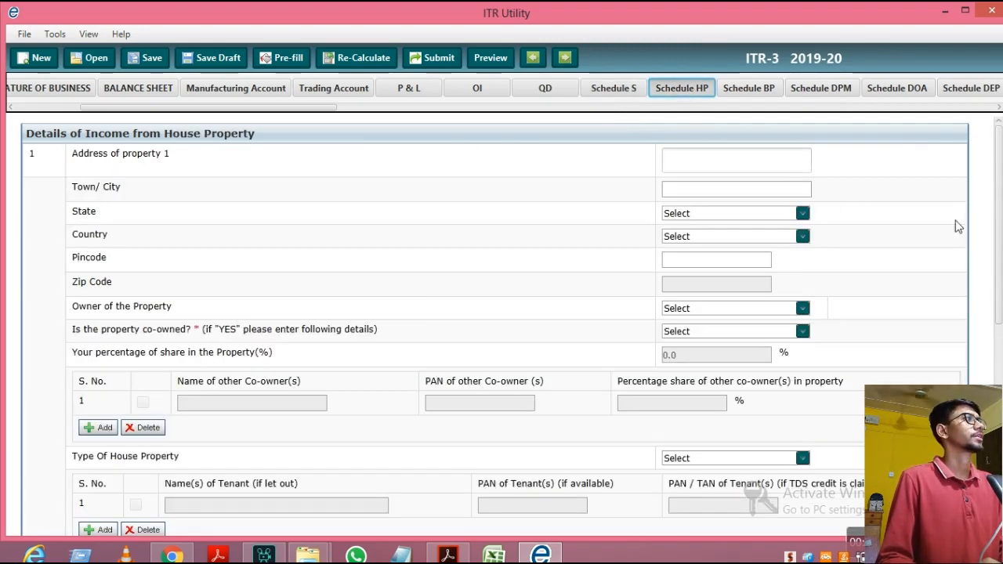
scroll(999, 211, down, 10)
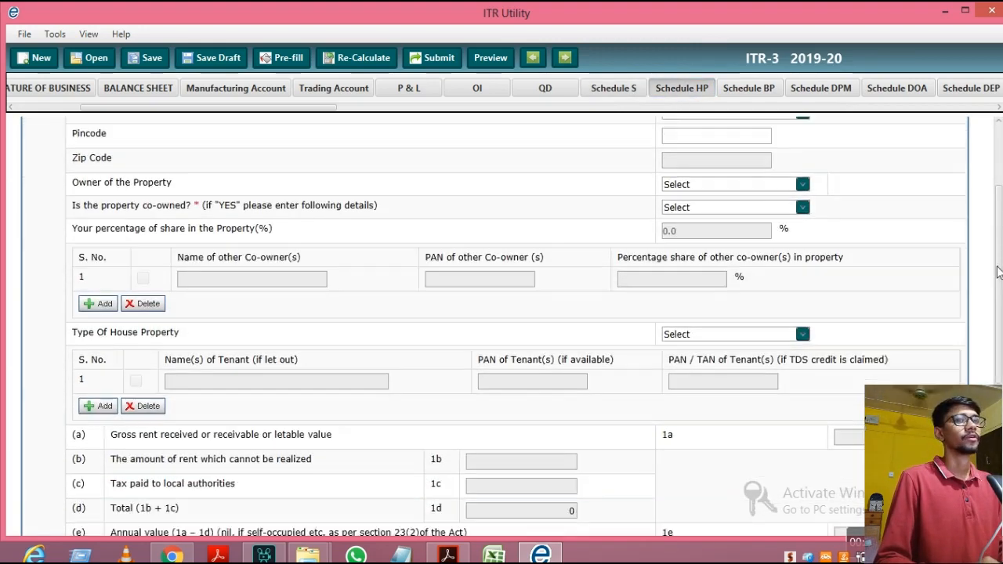
scroll(502, 326, up, 10)
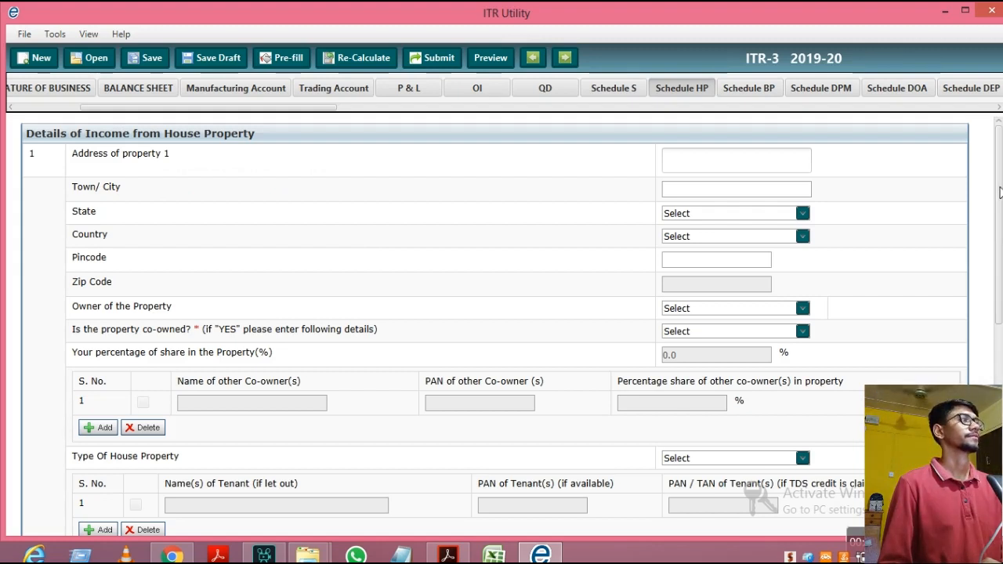
drag(1001, 193, 998, 181)
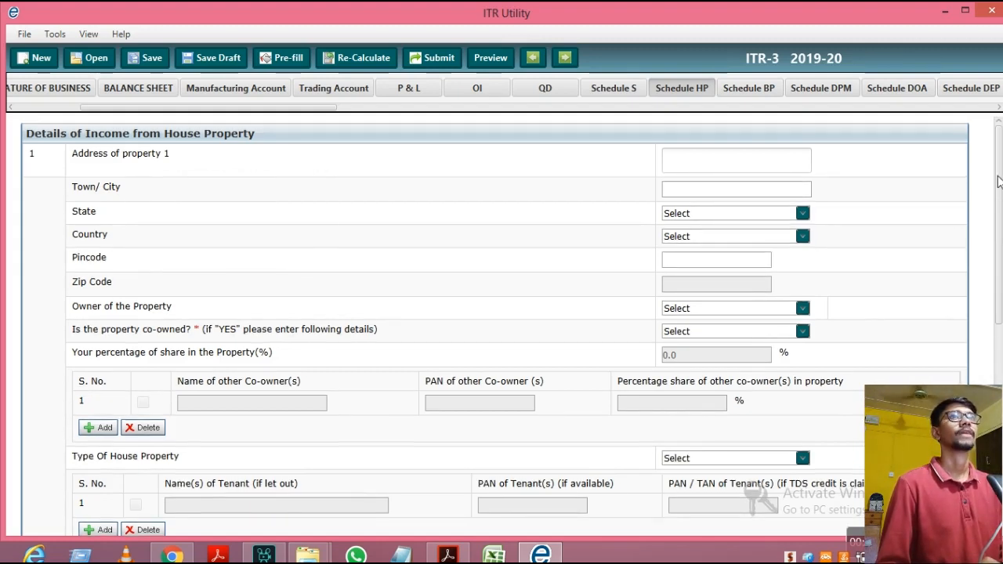
Review Schedule BP from the profit before tax line down to the intra-head set-off table.
click(765, 94)
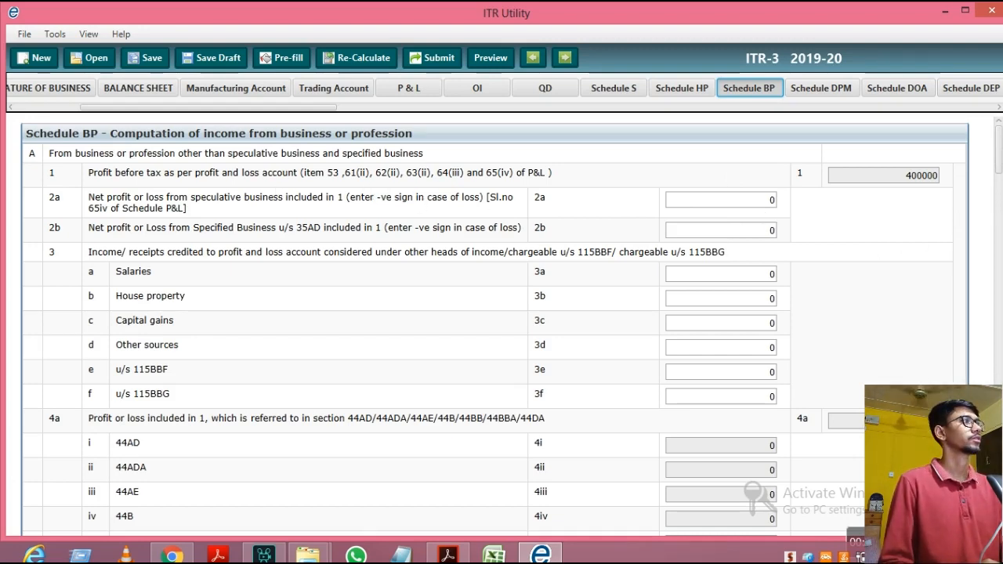
drag(999, 173, 999, 498)
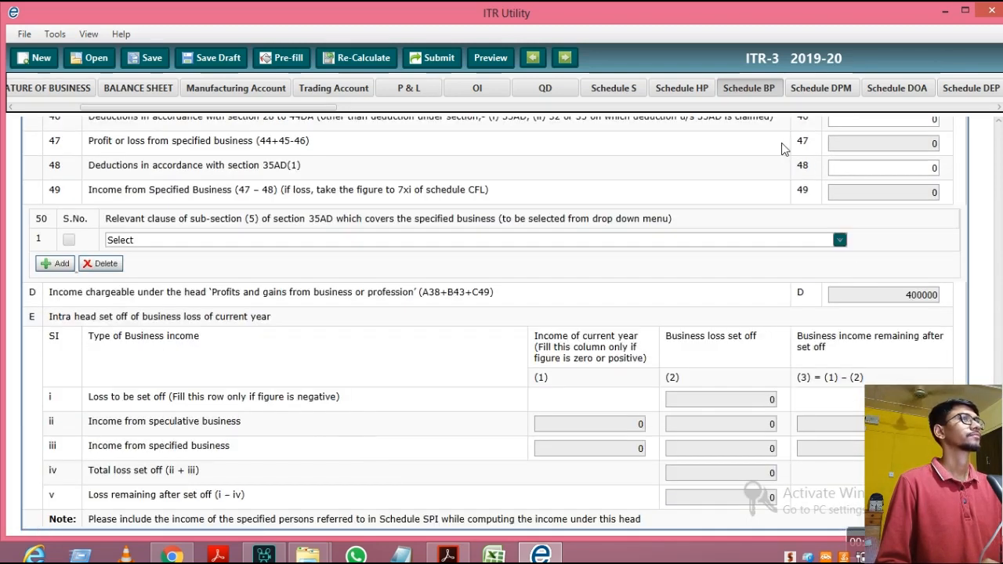
Go through the depreciation schedules DPM, DOA and DEP and the deemed capital gains schedule DCG.
drag(290, 107, 329, 107)
click(661, 92)
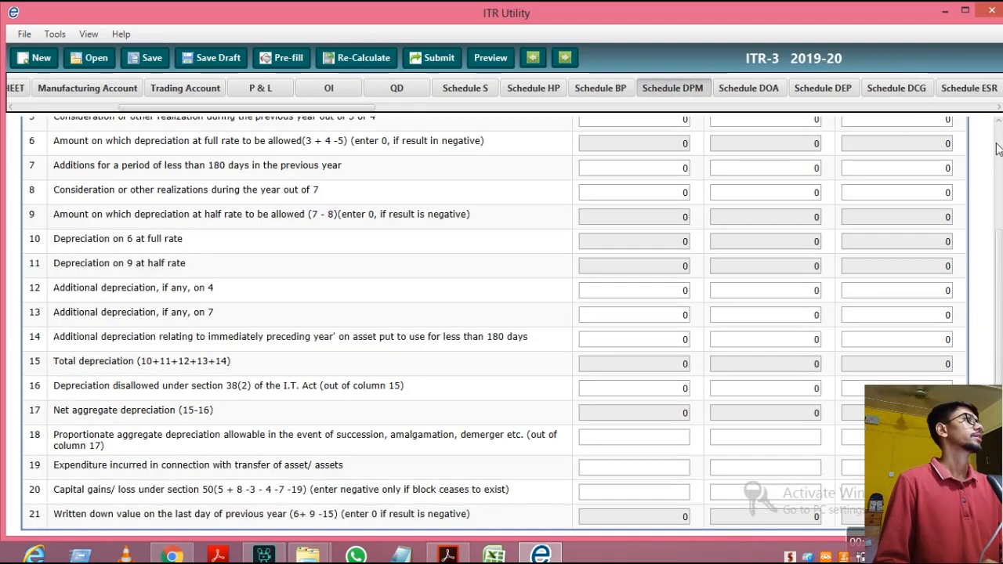
scroll(998, 149, up, 3)
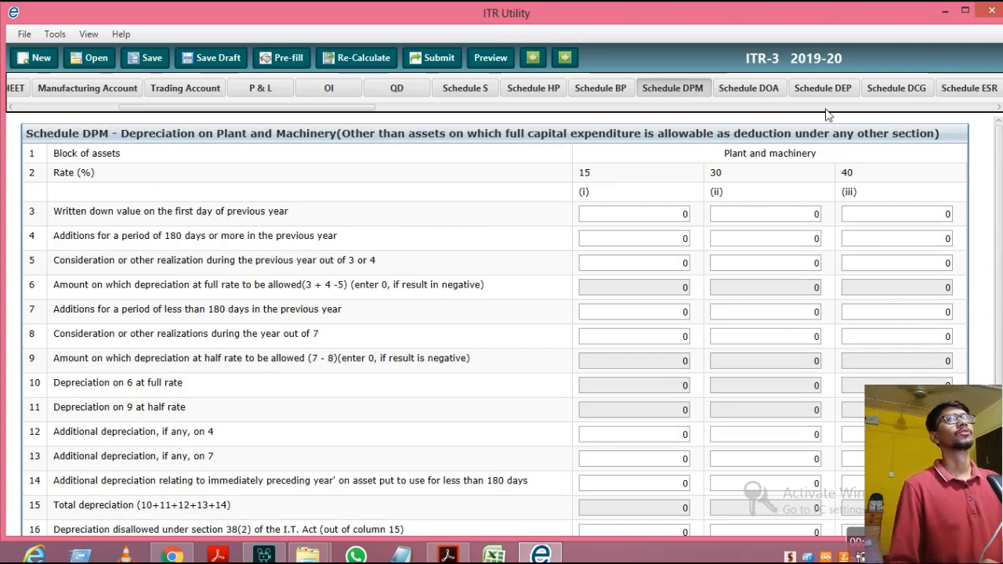
click(764, 96)
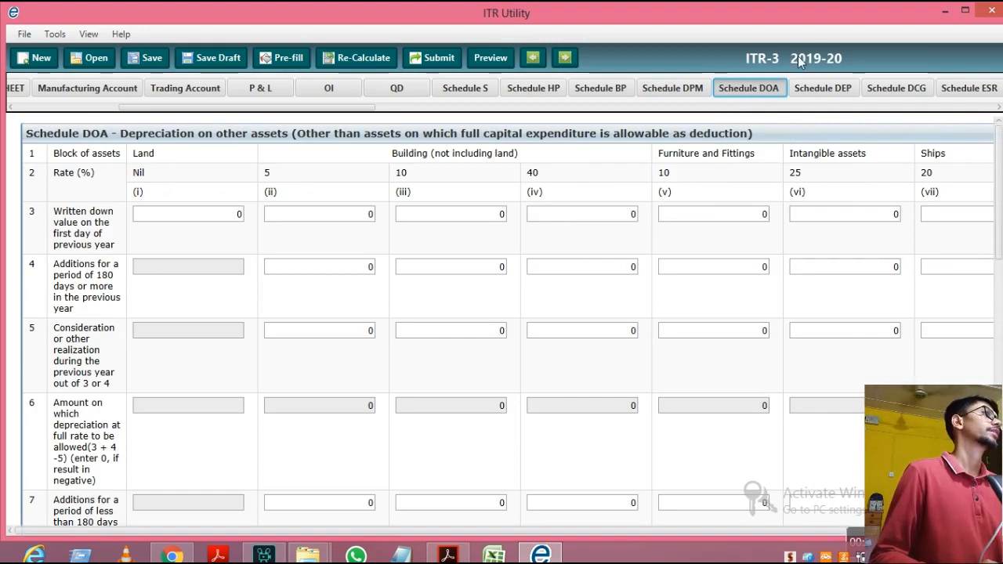
click(816, 86)
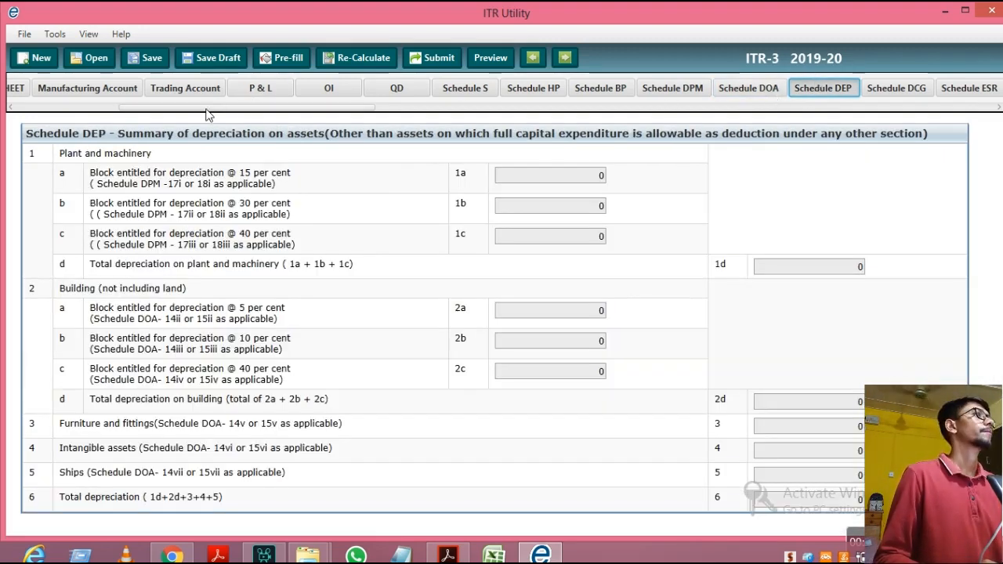
drag(213, 110, 362, 120)
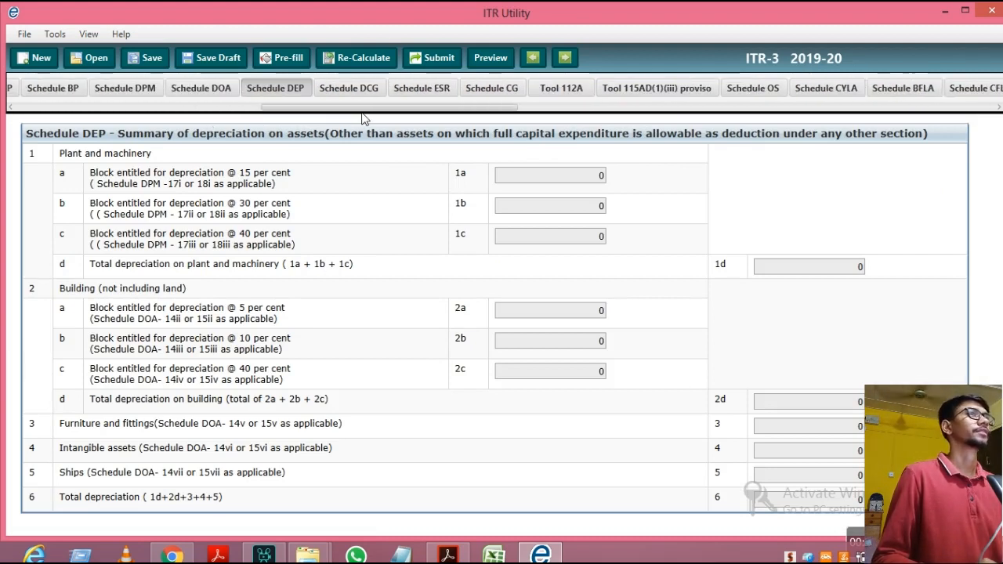
click(348, 90)
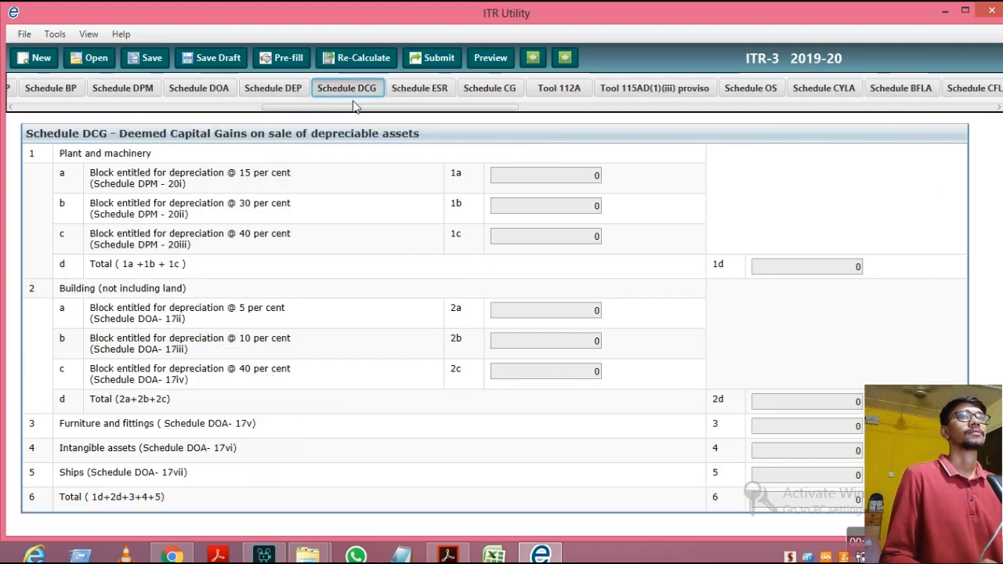
Go through Schedule ESR, the capital gains Schedule CG, Tool 112A and Tool 115AD(1)(iii) proviso.
drag(347, 110, 362, 114)
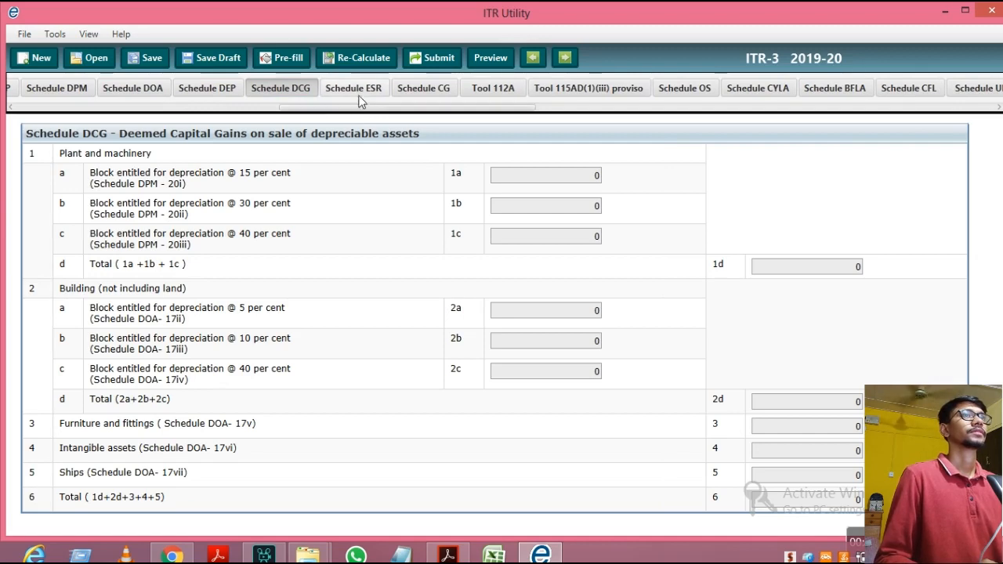
click(352, 88)
click(405, 91)
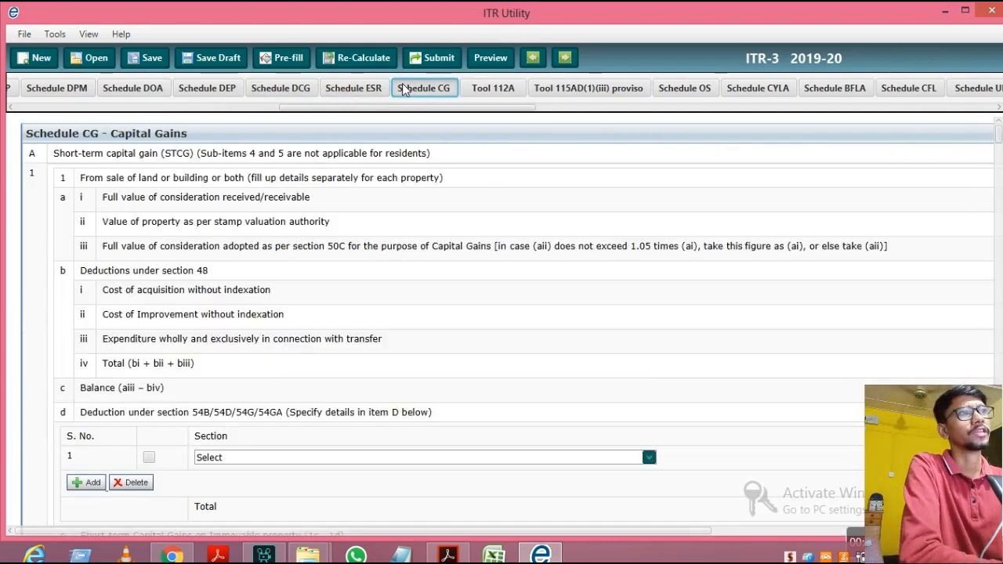
click(503, 91)
click(541, 89)
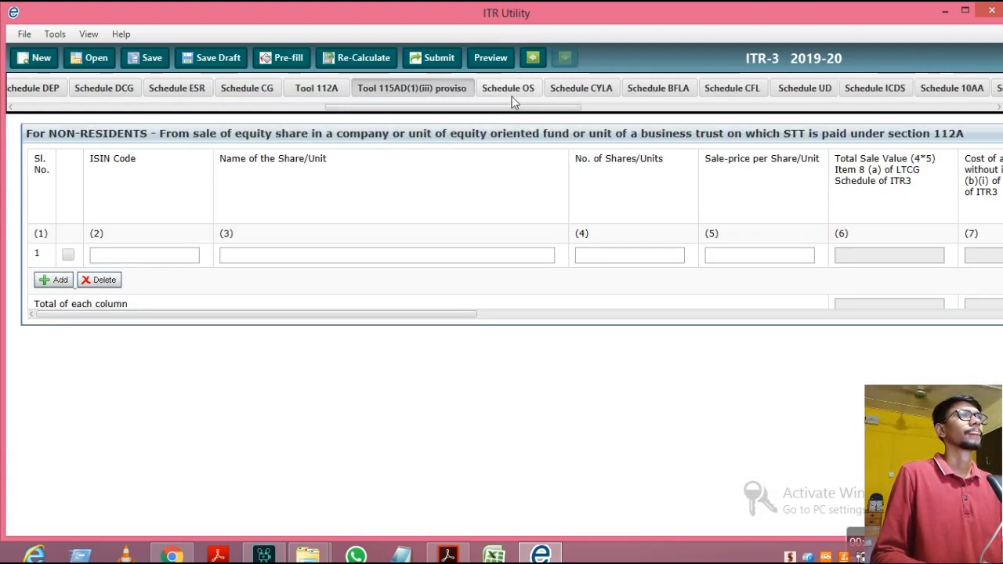
Examine the dividend, interest and other income lines of Schedule OS together with their amounts.
click(513, 92)
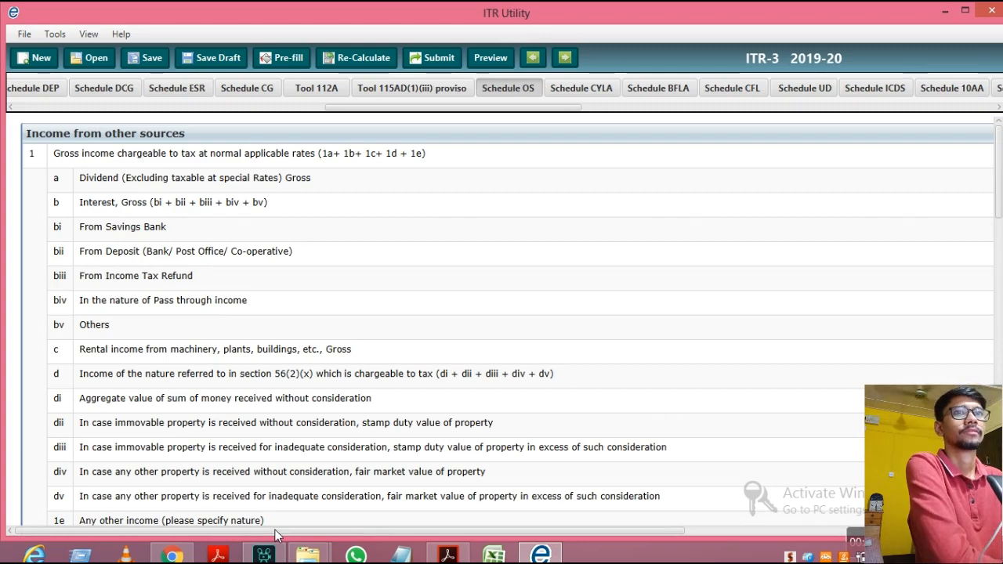
mouse_move(275, 533)
mouse_down()
mouse_move(566, 497)
mouse_move(269, 549)
mouse_up()
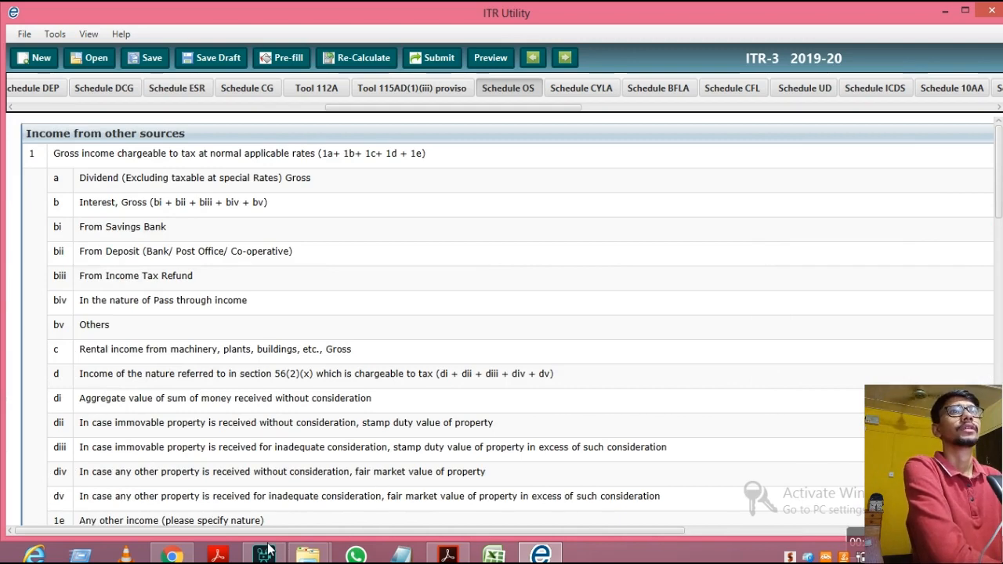
scroll(570, 419, right, 10)
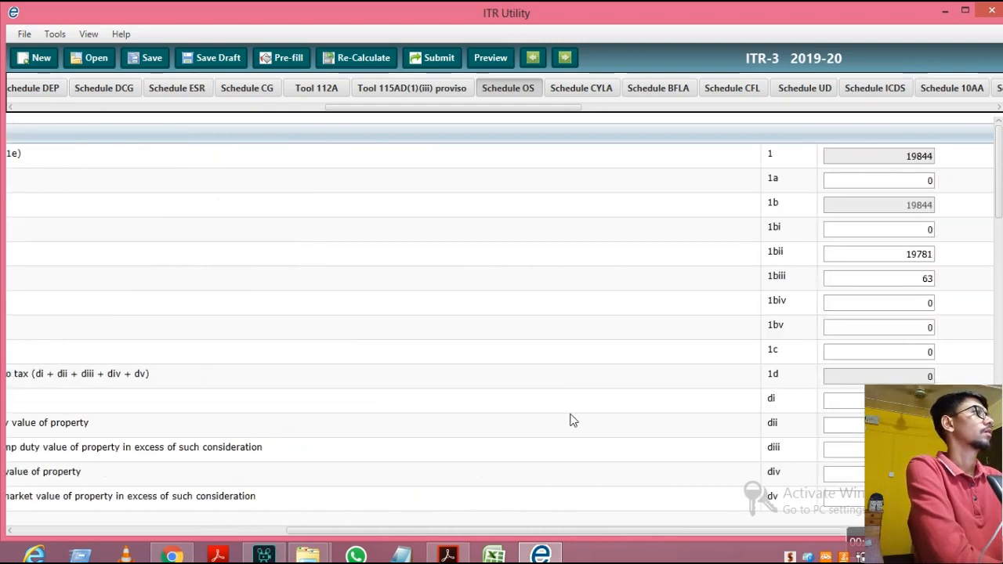
scroll(604, 418, left, 8)
scroll(359, 494, left, 3)
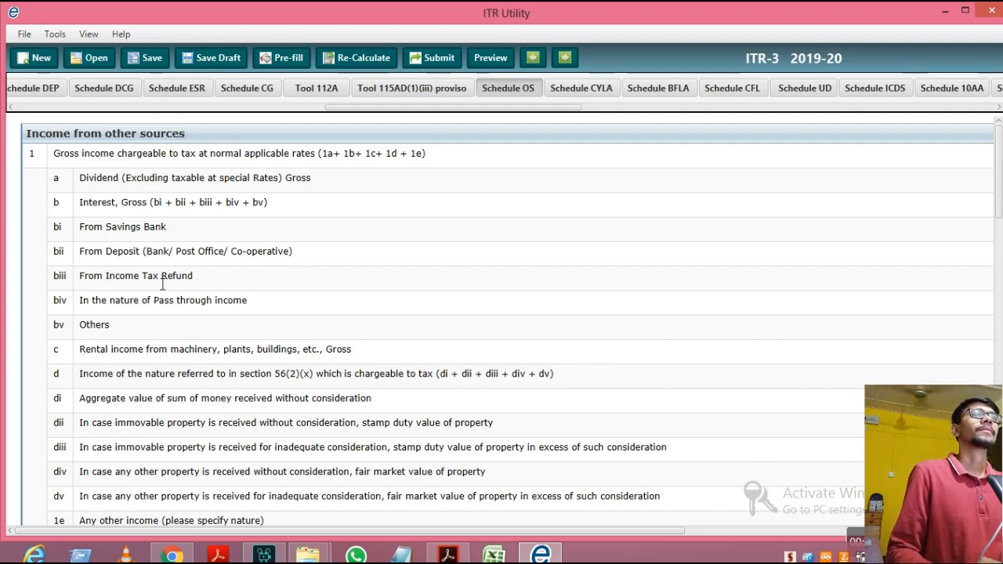
drag(337, 533, 737, 533)
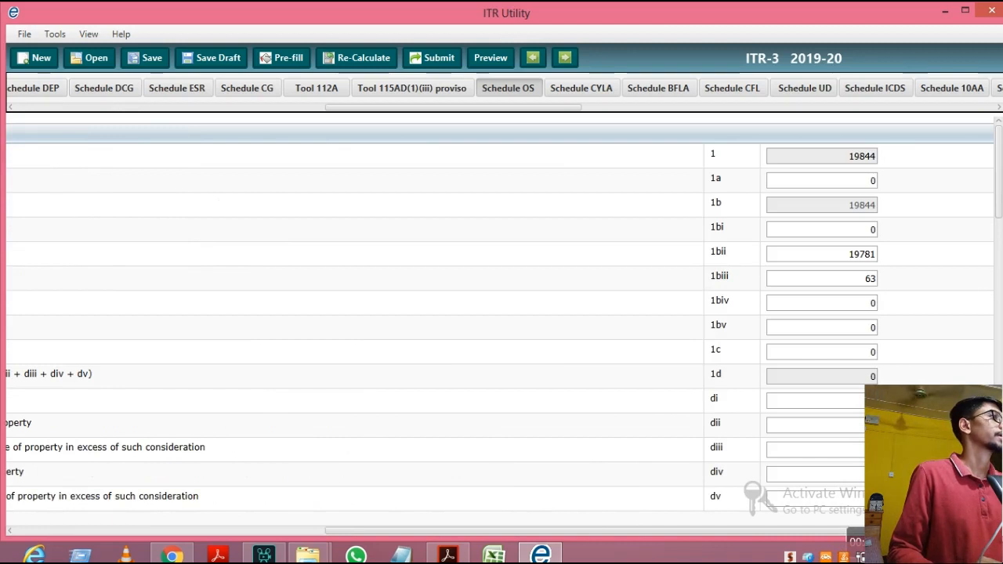
click(878, 233)
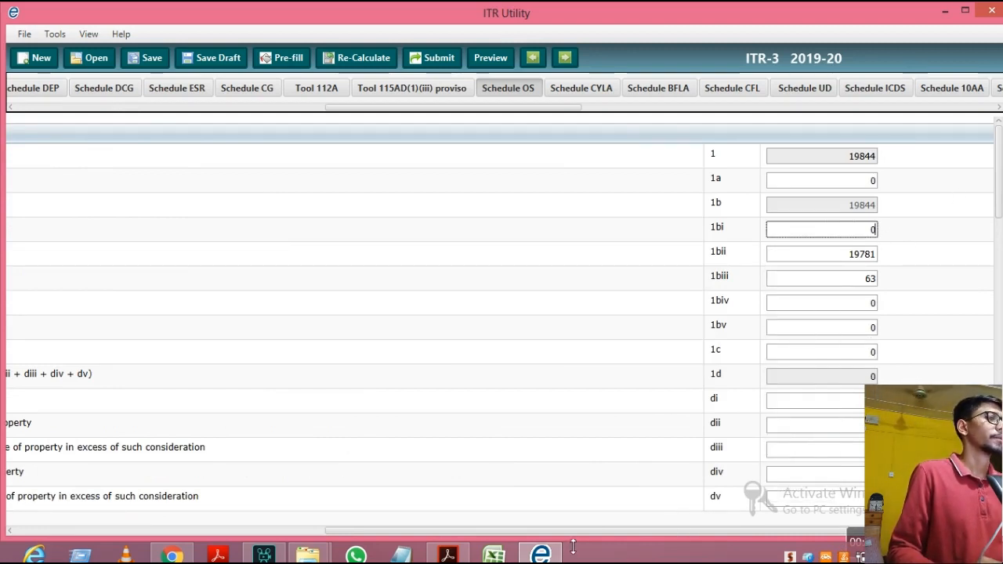
drag(573, 534, 259, 553)
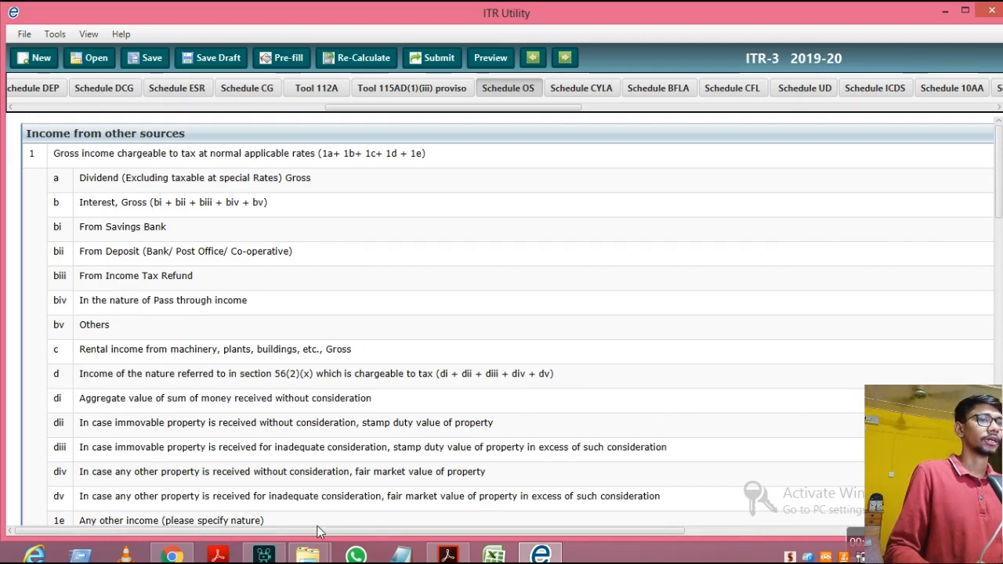
drag(321, 533, 224, 514)
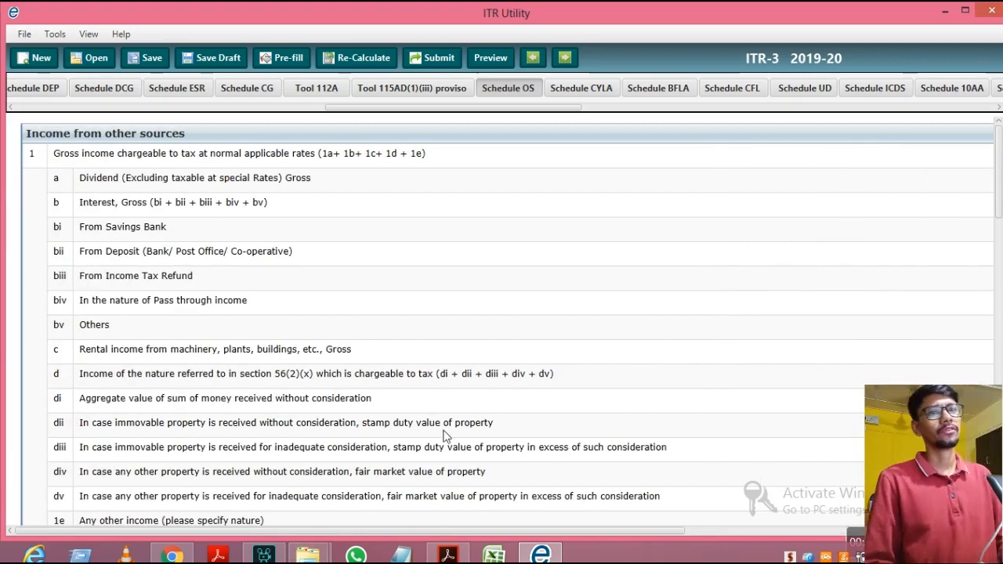
drag(1000, 192, 975, 153)
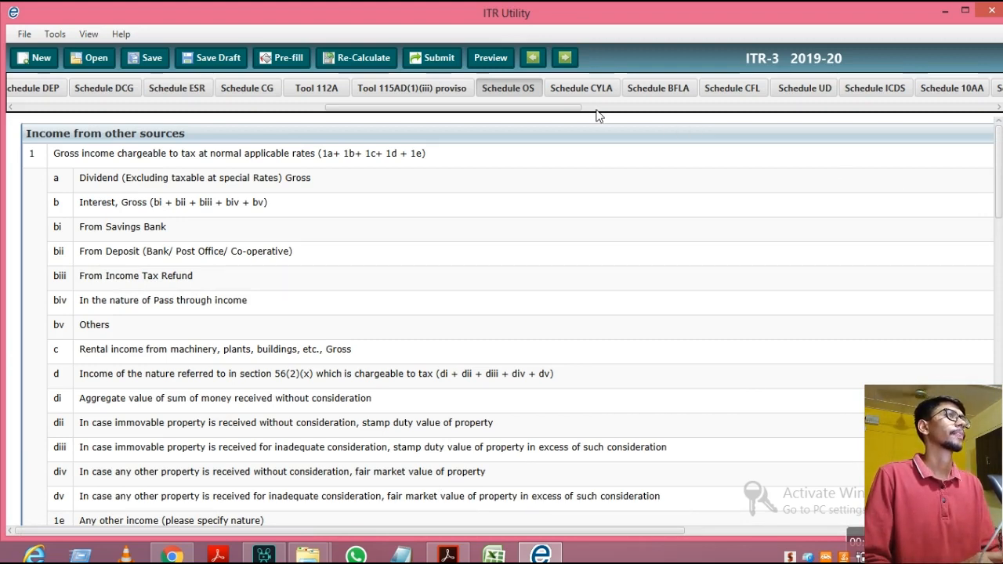
Review the loss set-off schedules CYLA and BFLA, and open the carried-forward loss schedule CFL.
drag(561, 114, 565, 114)
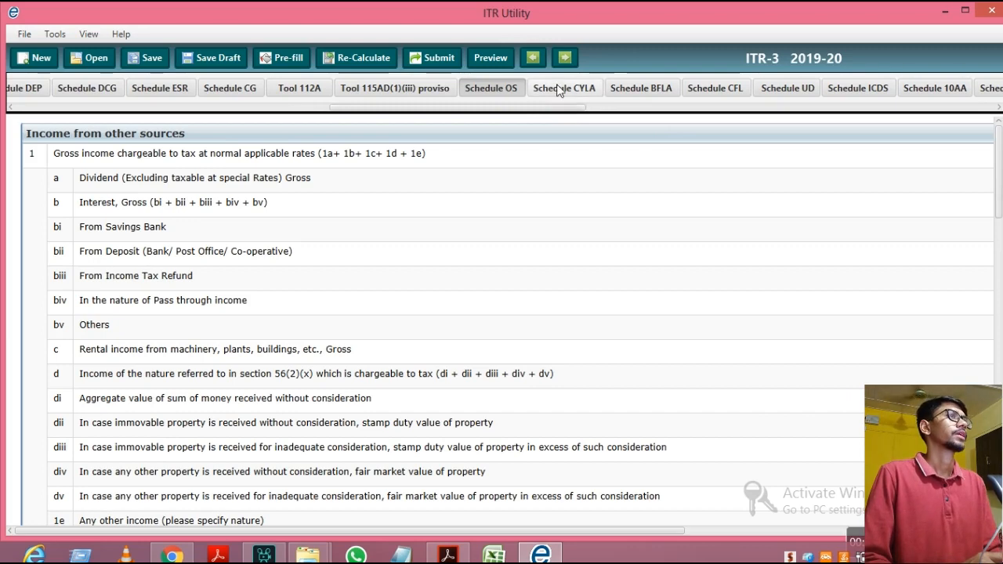
click(561, 92)
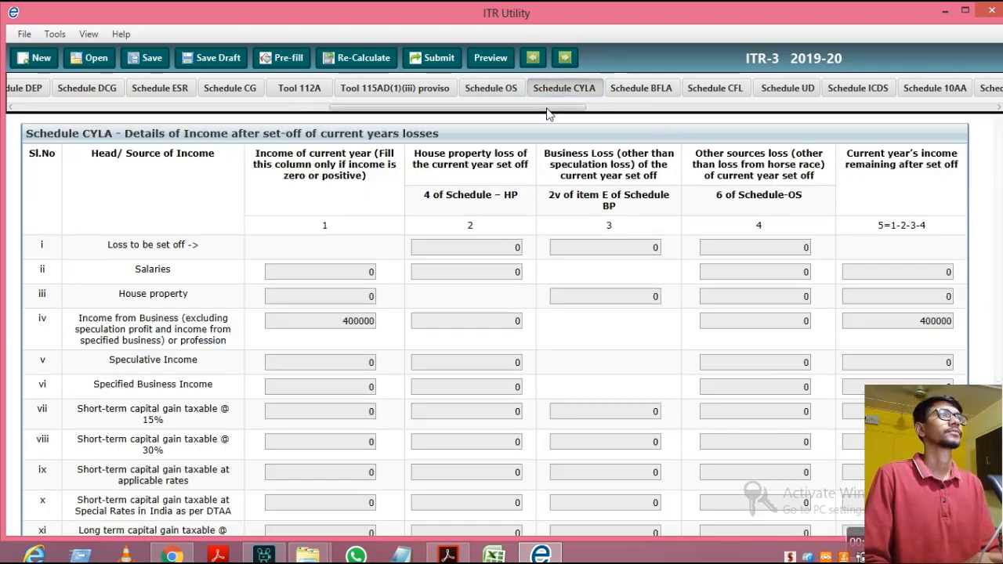
drag(549, 114, 569, 113)
click(567, 86)
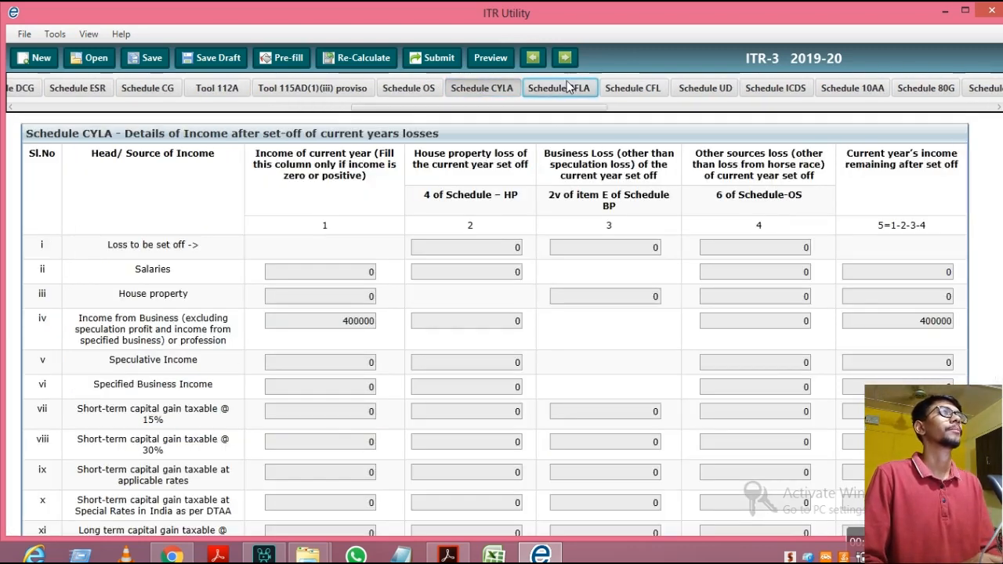
click(618, 91)
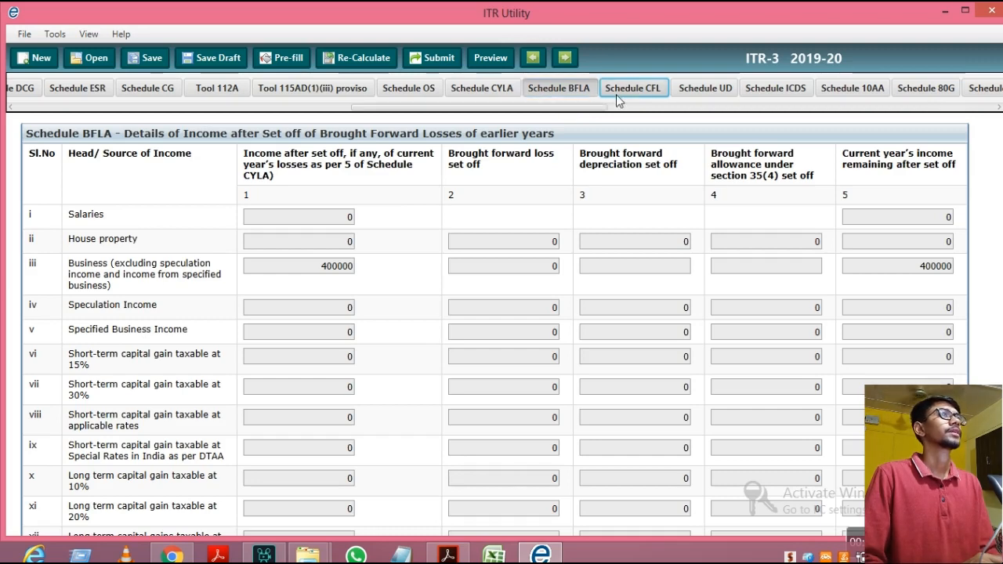
Go through Schedule UD, Schedule ICDS and the Section 10AA deduction schedule.
drag(572, 110, 596, 114)
click(590, 94)
click(569, 90)
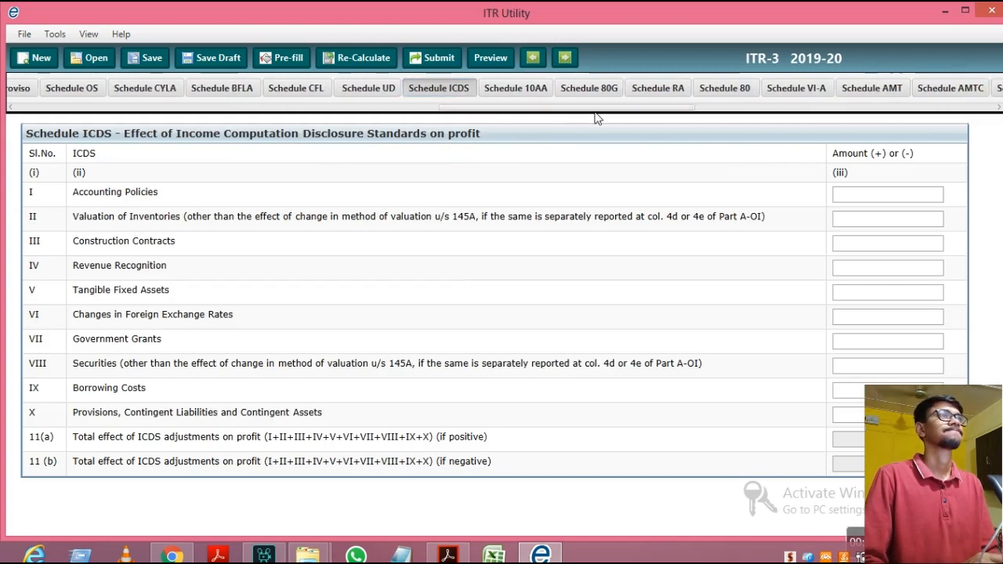
click(520, 88)
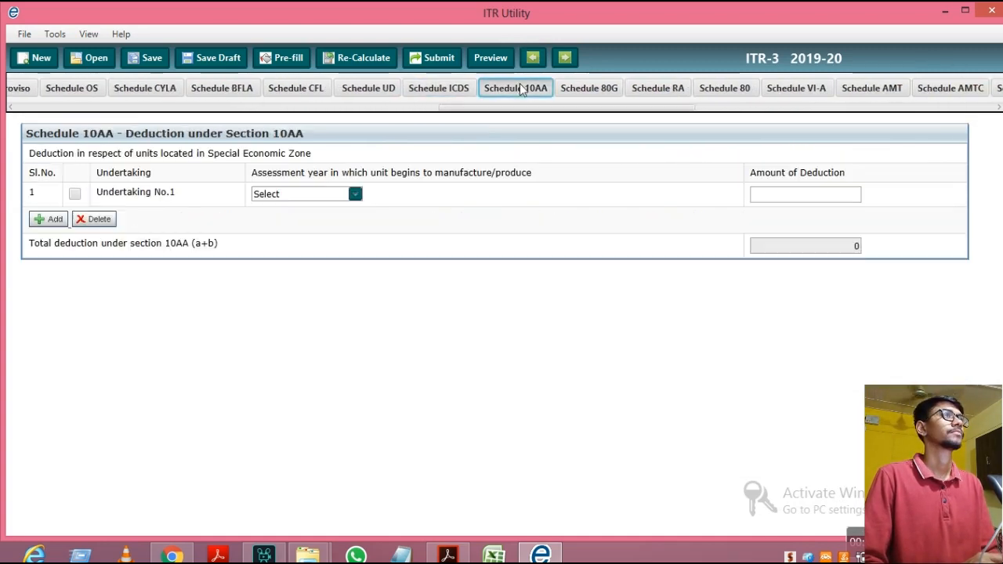
Review the donation schedules 80G and RA and the Section 80-IA deductions in Schedule 80.
click(573, 90)
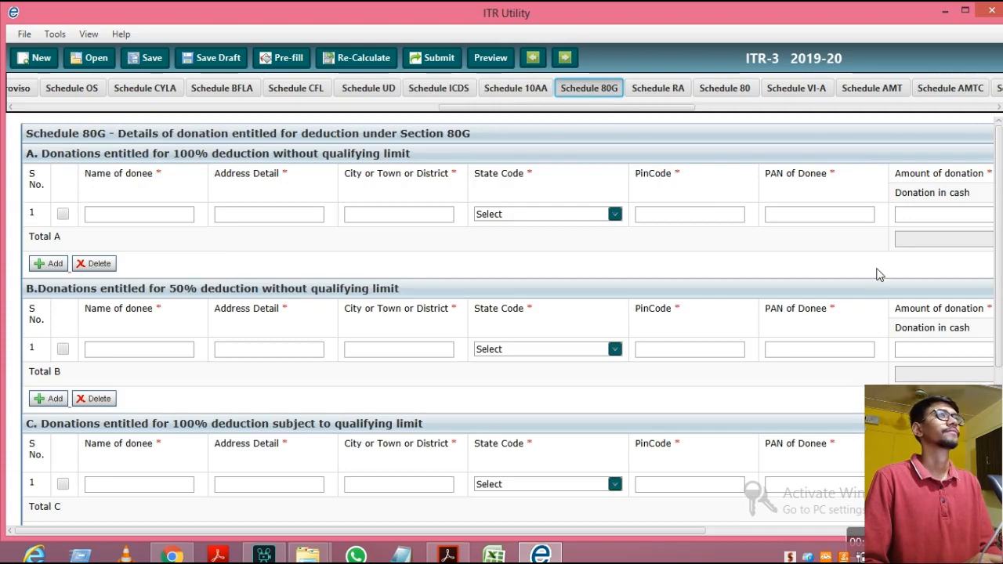
click(676, 90)
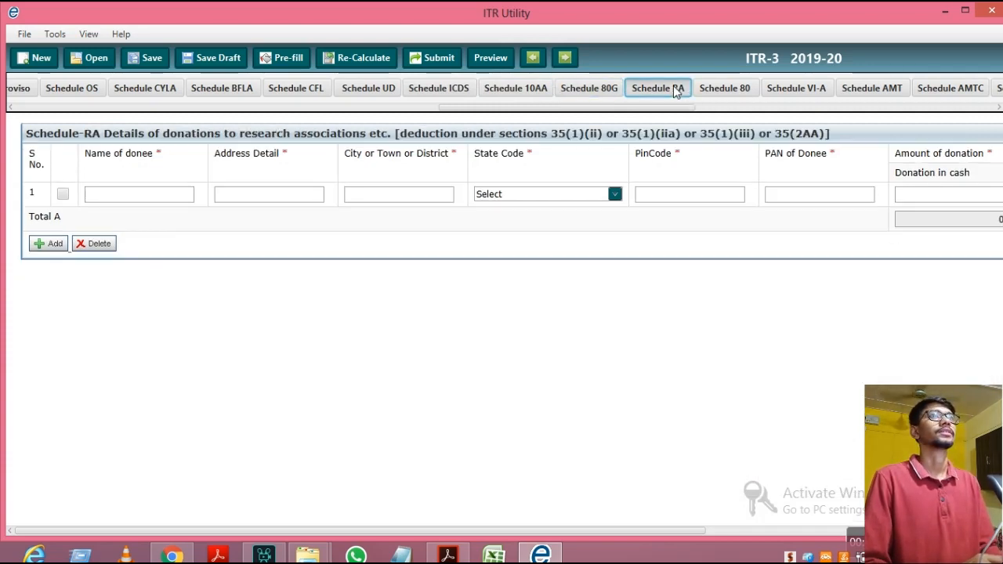
click(721, 91)
drag(664, 107, 699, 116)
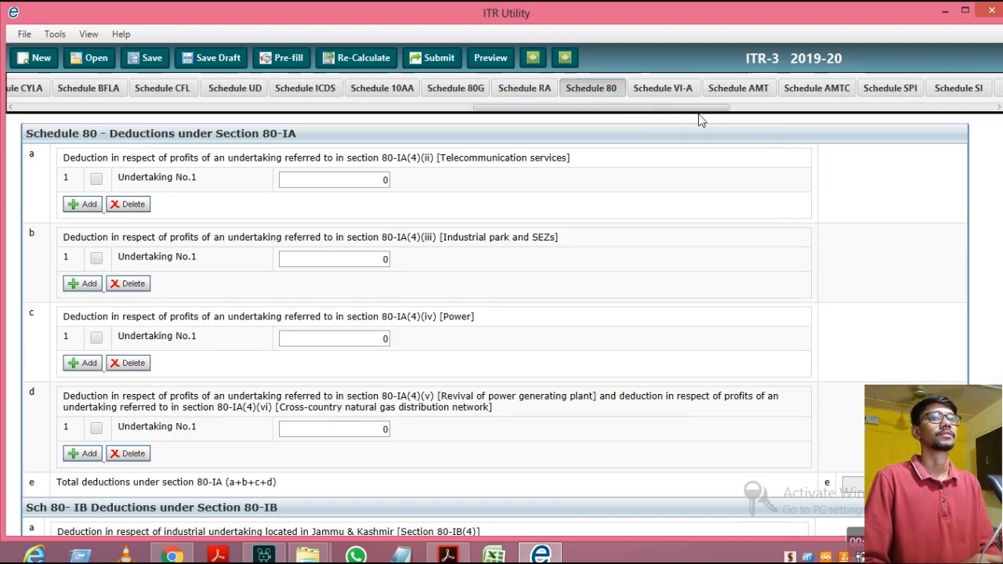
Open Schedule VI-A and examine the 80C and 80CCC lines of the Part B deductions.
click(682, 89)
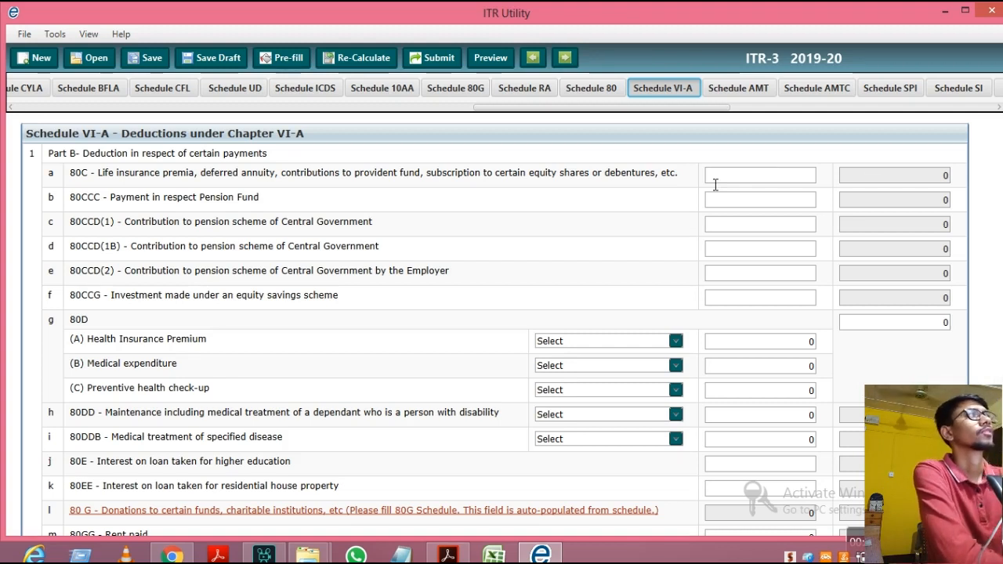
click(778, 175)
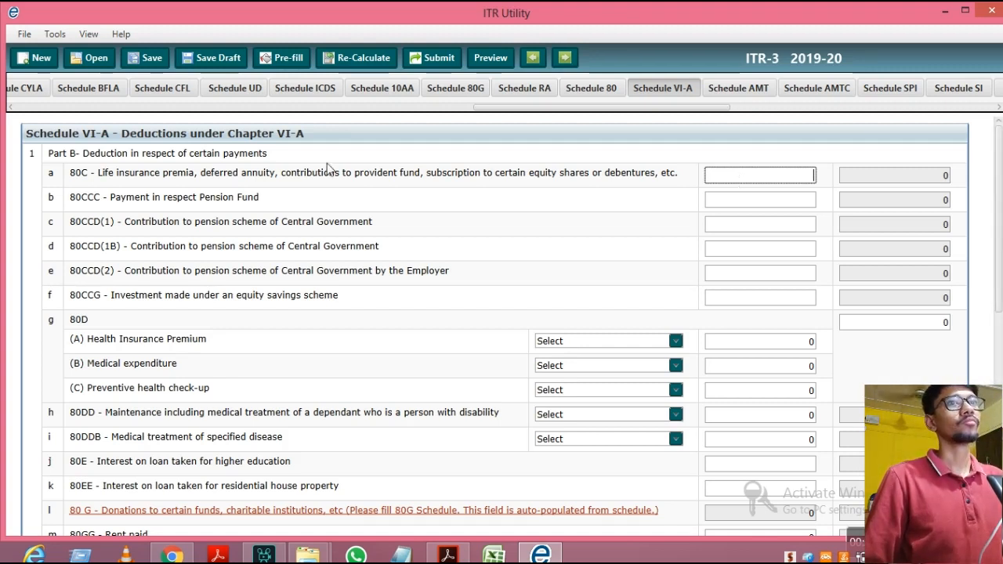
click(760, 202)
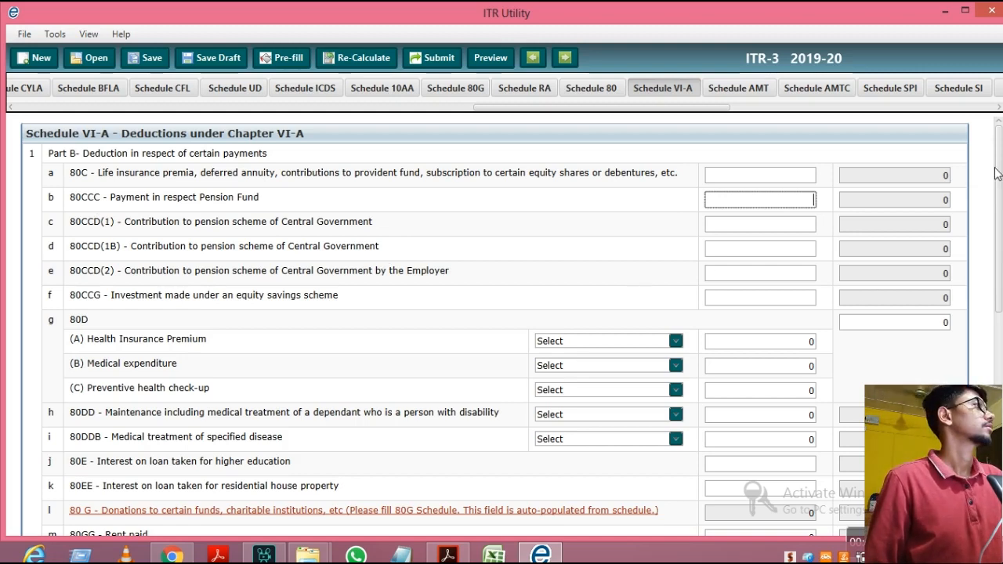
scroll(1000, 171, down, 2)
scroll(999, 171, up, 2)
click(770, 179)
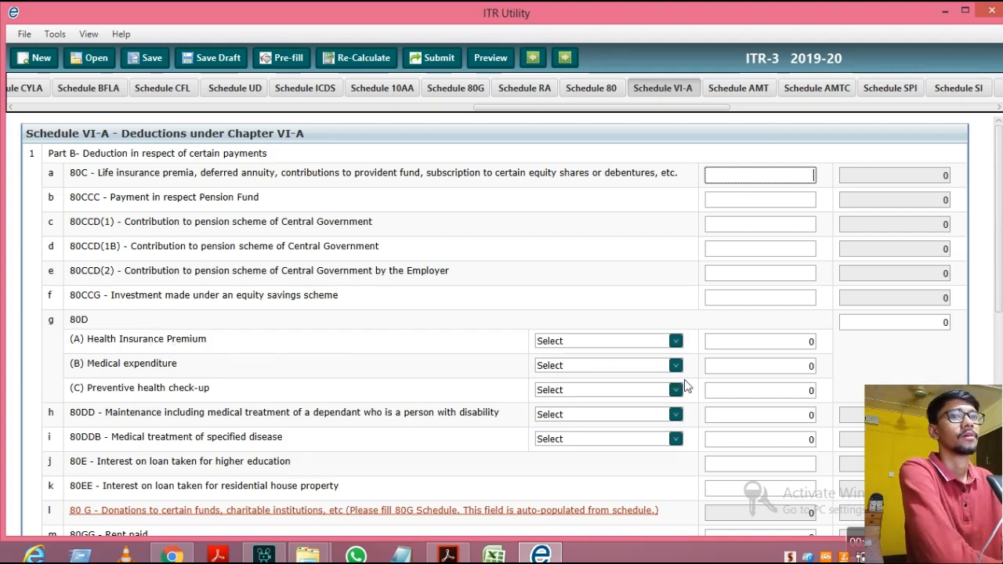
Look through the 80D health insurance premium categories and choose Self and Family (Non Senior citizen).
click(676, 343)
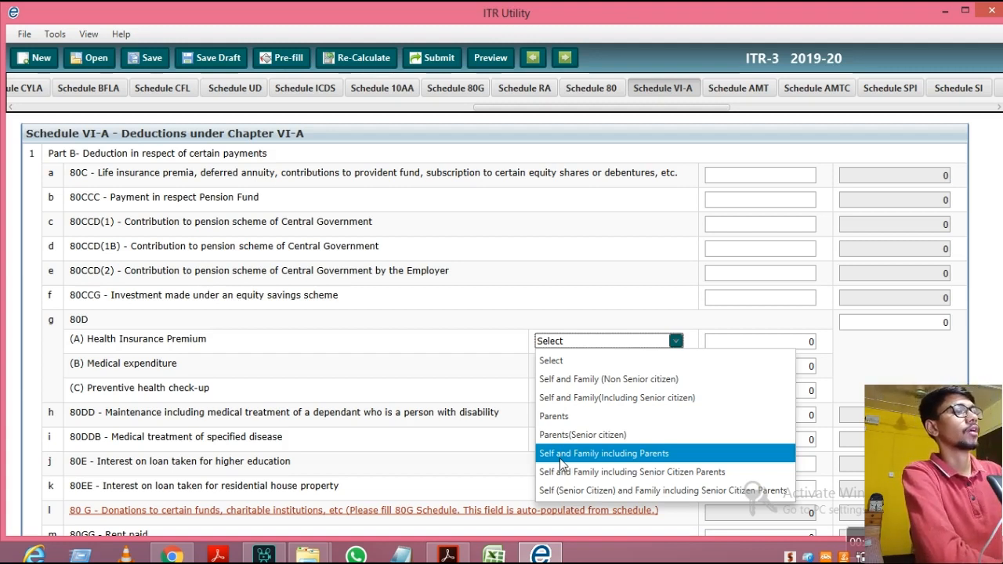
key(Down)
key(Down)
key(Up)
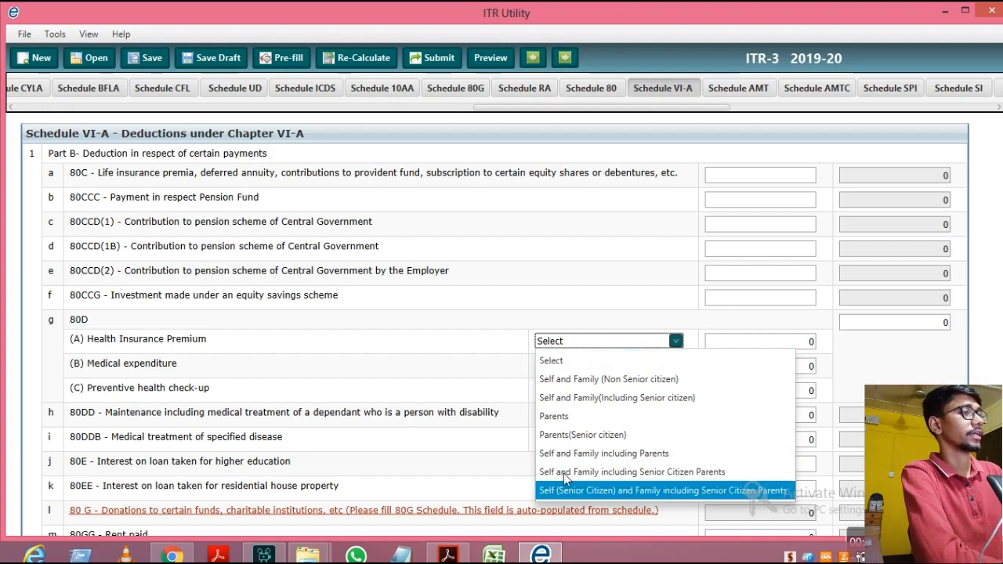
key(Down)
key(Down)
key(Down)
key(Down)
key(Down)
key(Down)
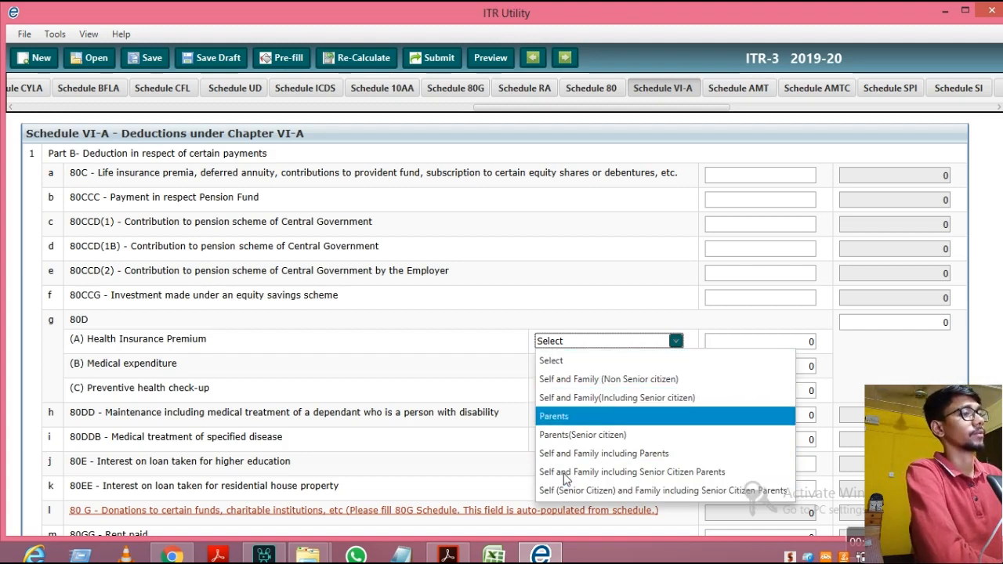
key(Up)
key(Up)
key(Up)
key(Up)
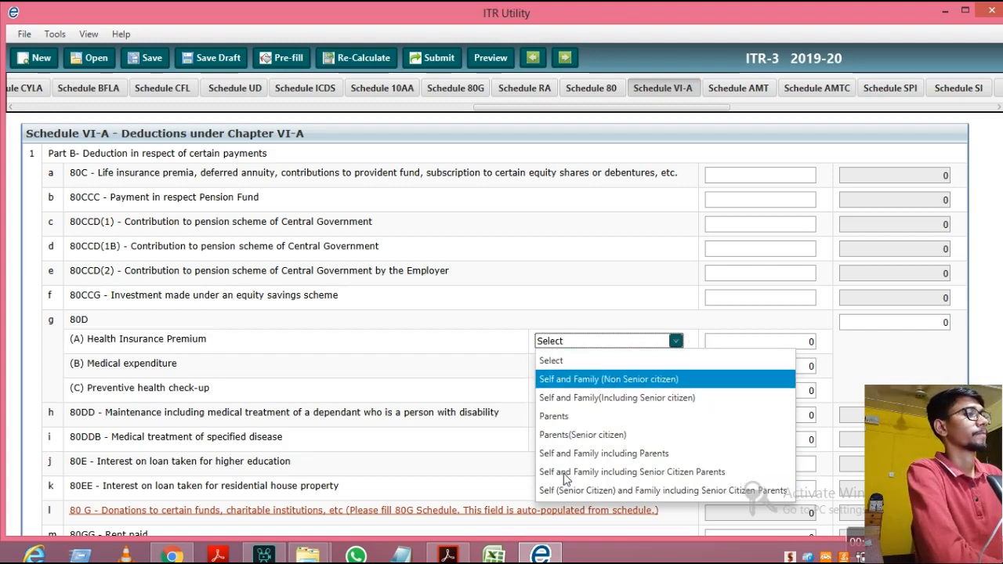
click(600, 379)
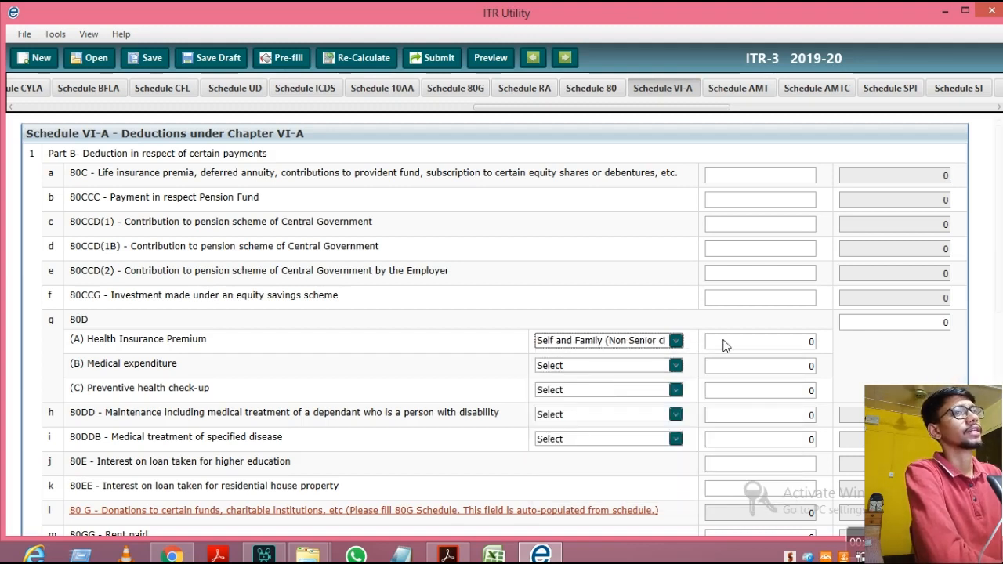
Check the maximum limits for the 80D health insurance premium amount against the available categories.
click(756, 345)
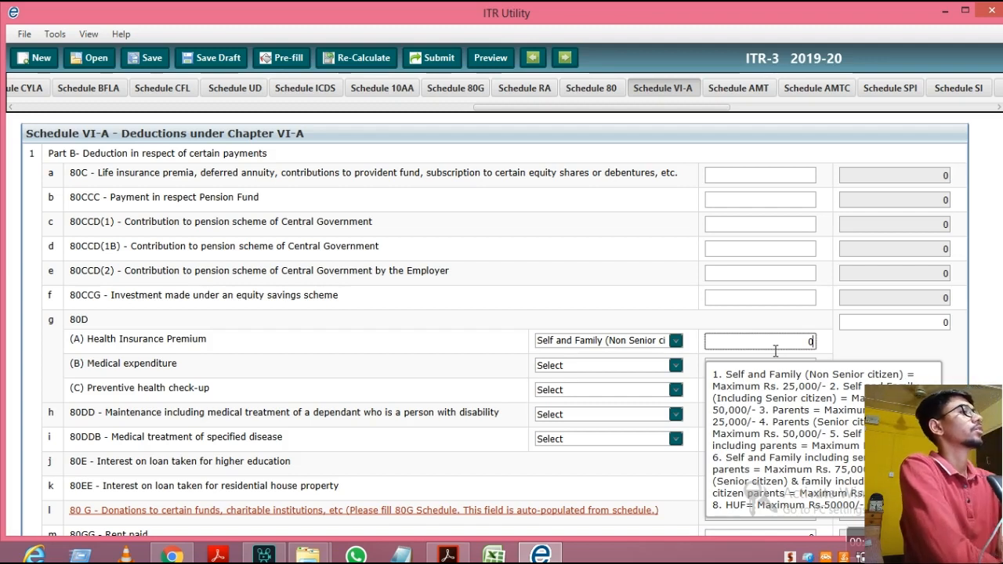
click(674, 342)
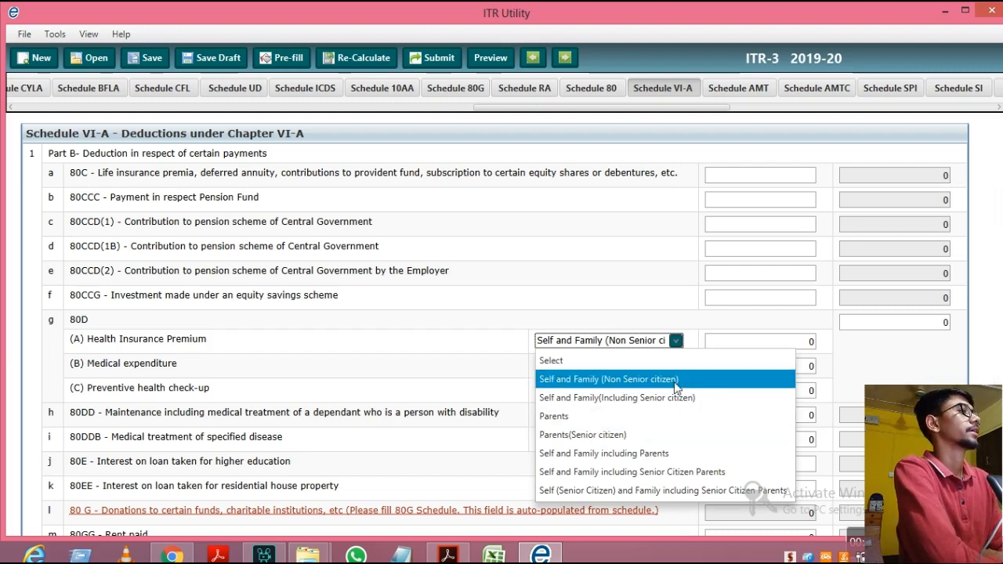
click(773, 343)
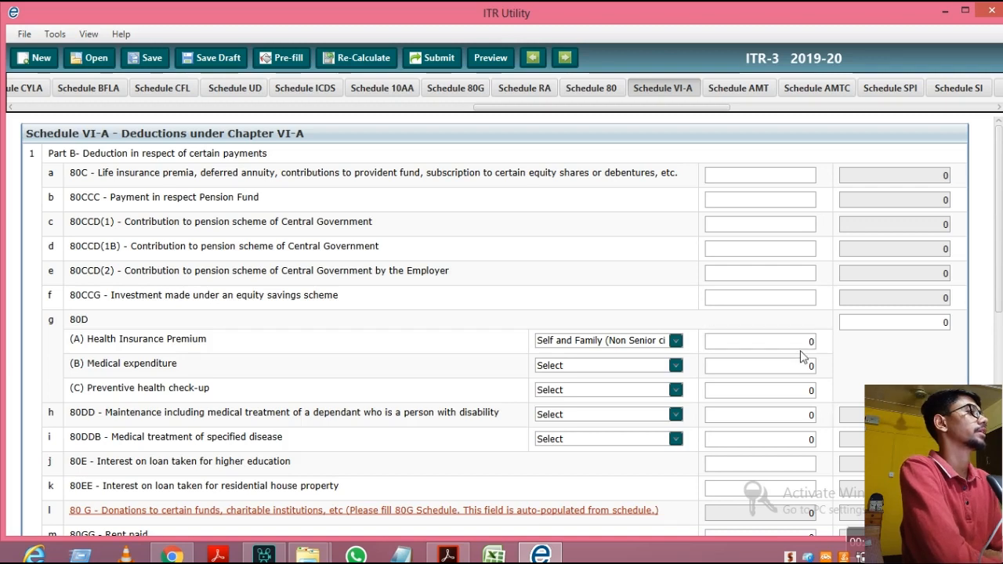
click(804, 342)
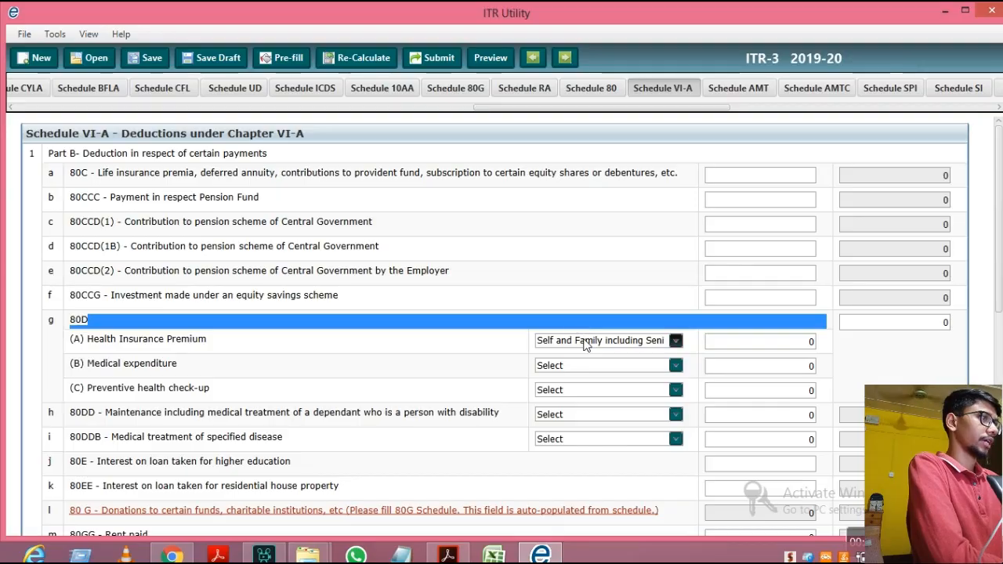
Set the 80D health insurance premium category to Self and Family (Non Senior citizen) and its amount to 25000.
click(585, 342)
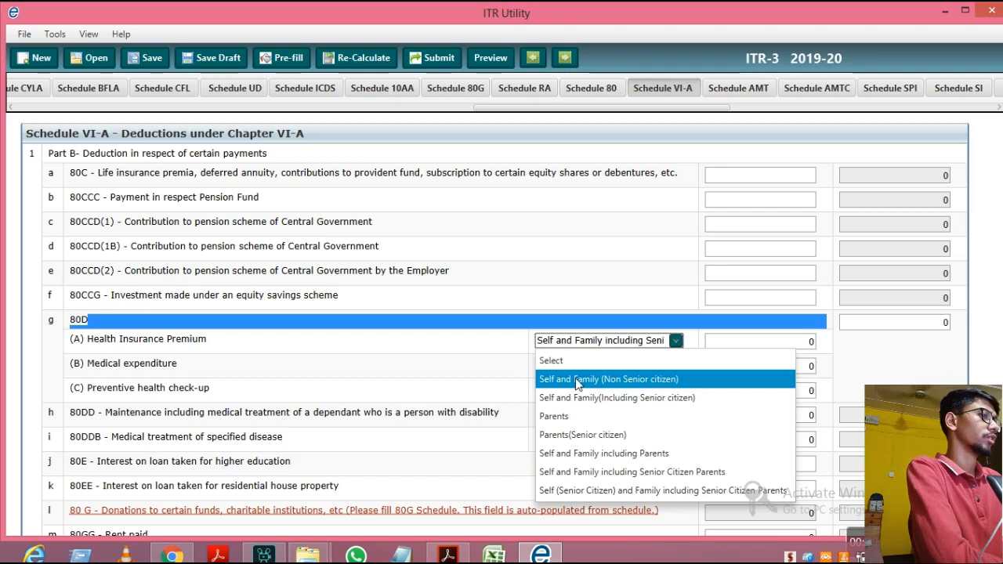
click(575, 378)
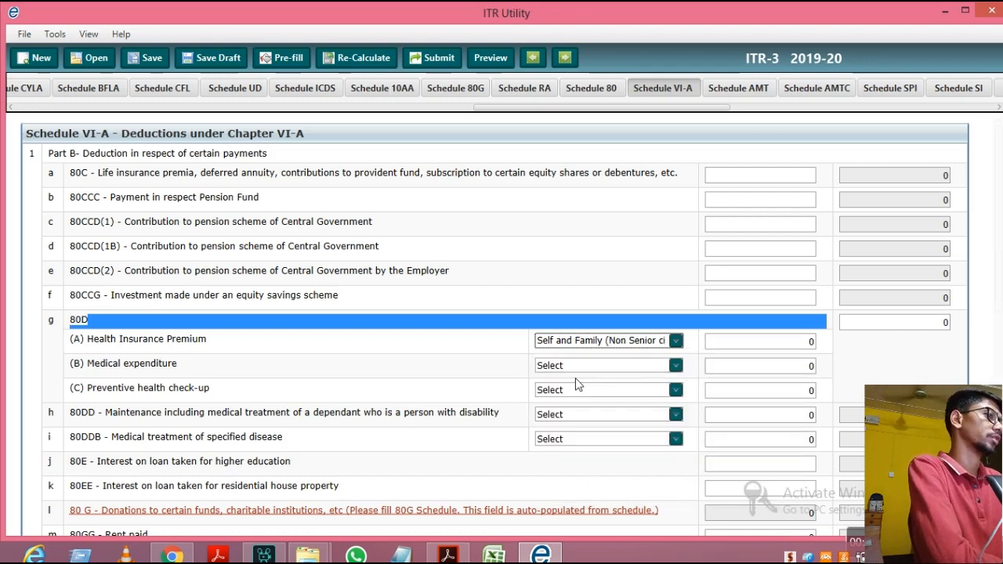
click(820, 347)
click(676, 342)
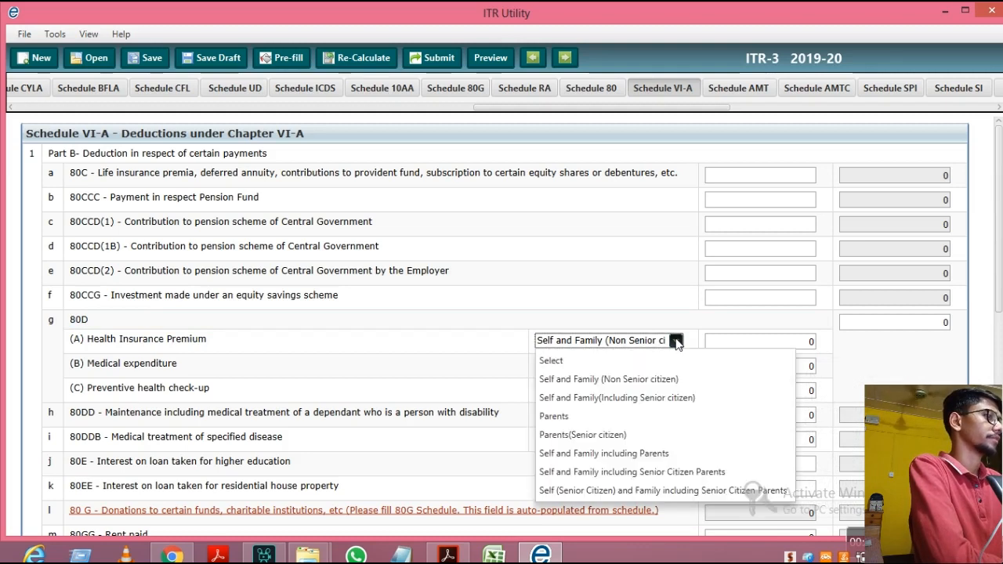
click(675, 342)
click(733, 342)
key(Delete)
text(25000)
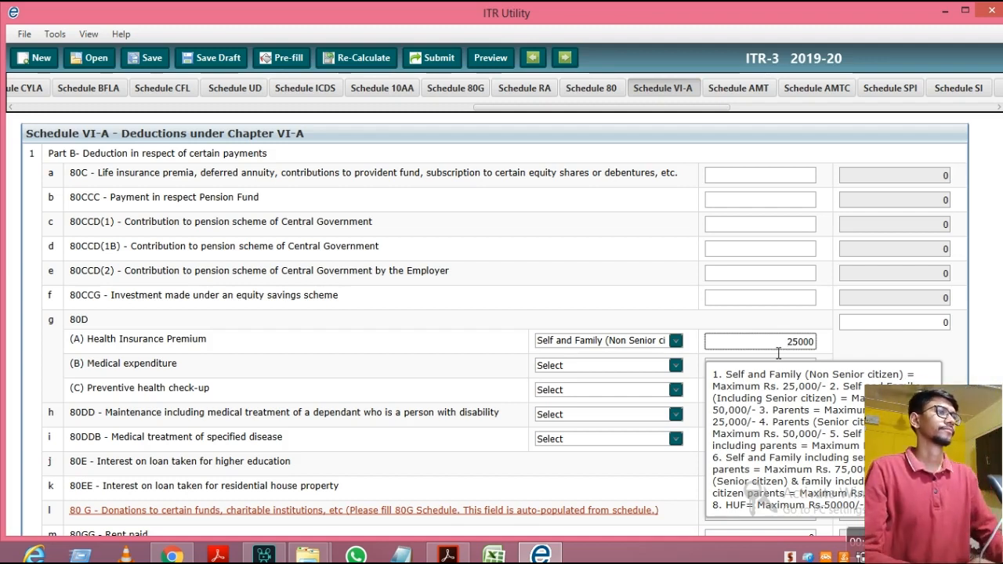
click(613, 282)
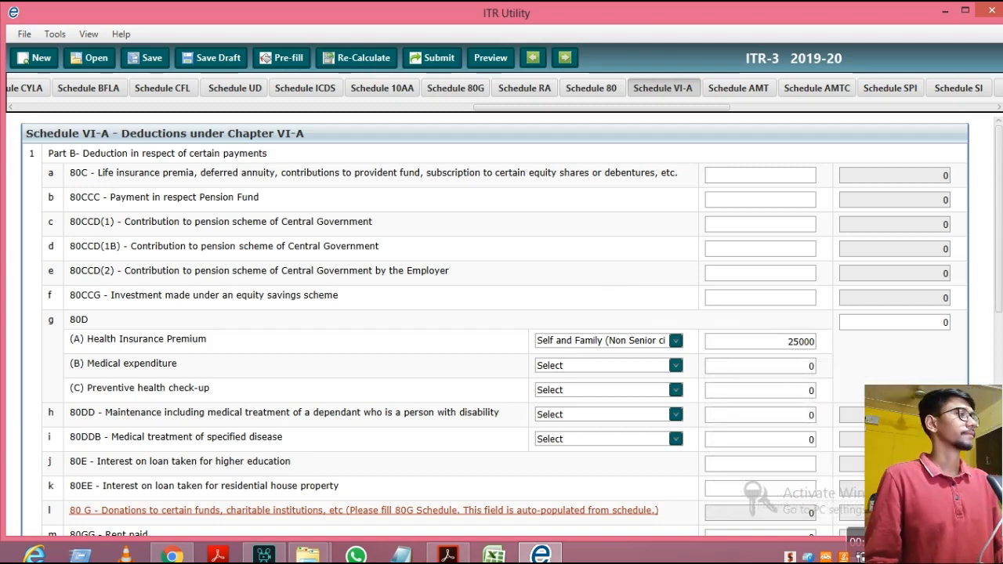
Review the Part B, Part C and Part CA and D deduction lines of Schedule VI-A down to the total deductions.
scroll(991, 341, down, 3)
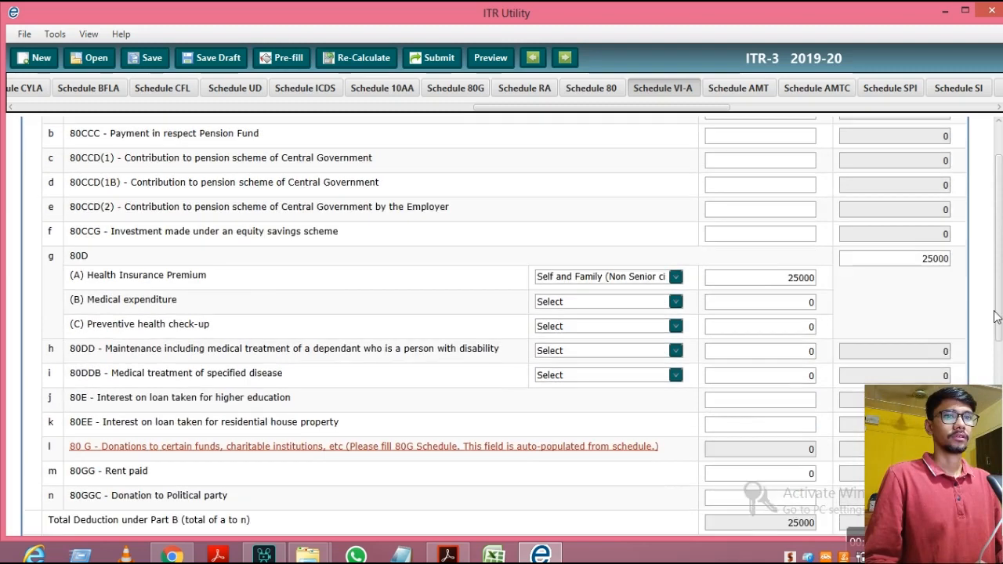
scroll(992, 341, down, 1)
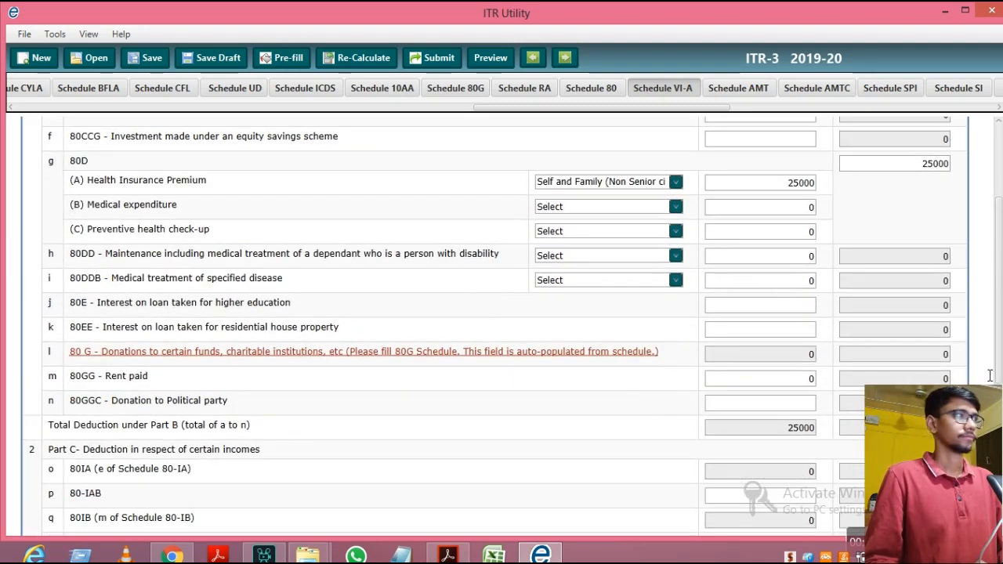
scroll(995, 376, up, 4)
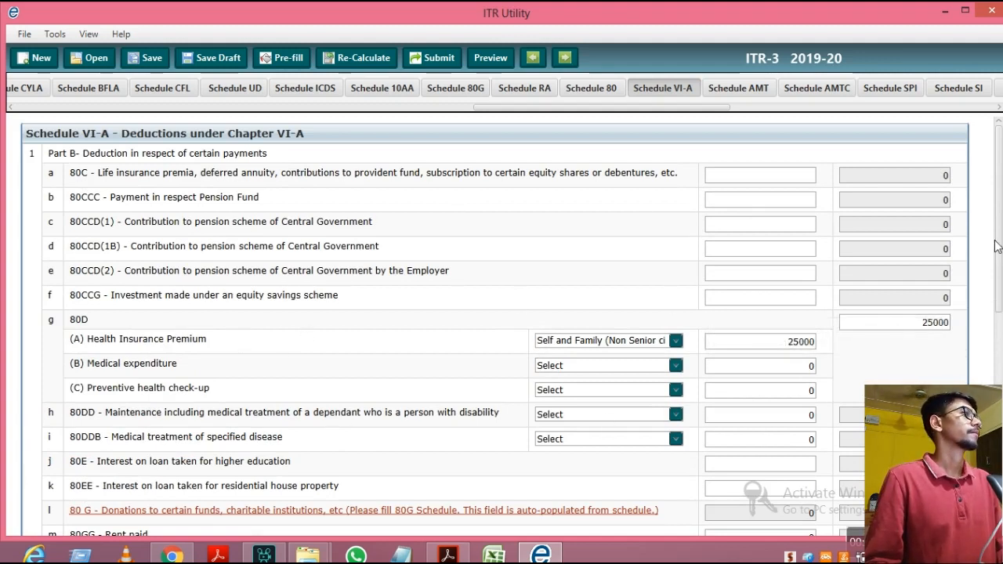
scroll(999, 249, down, 1)
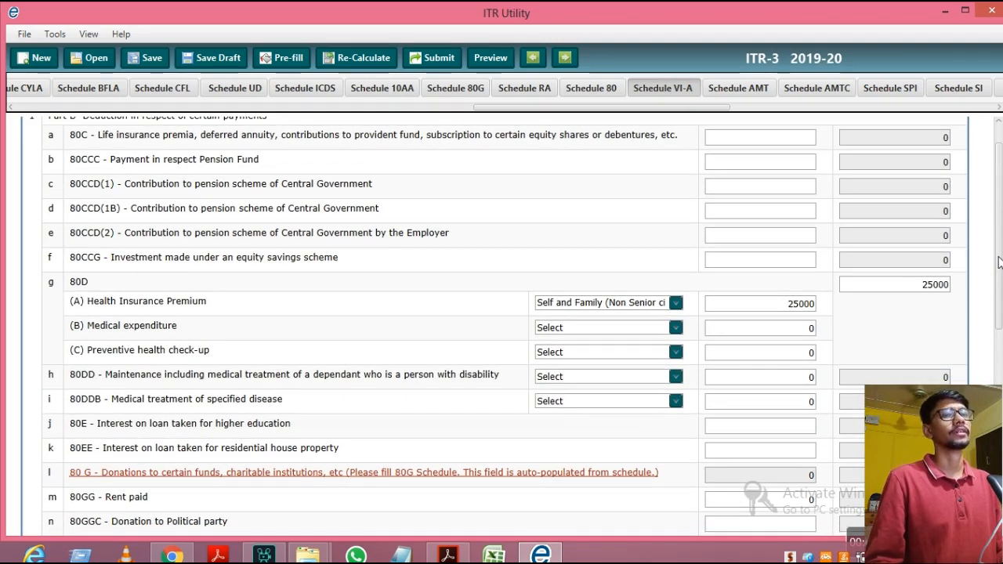
scroll(999, 240, up, 1)
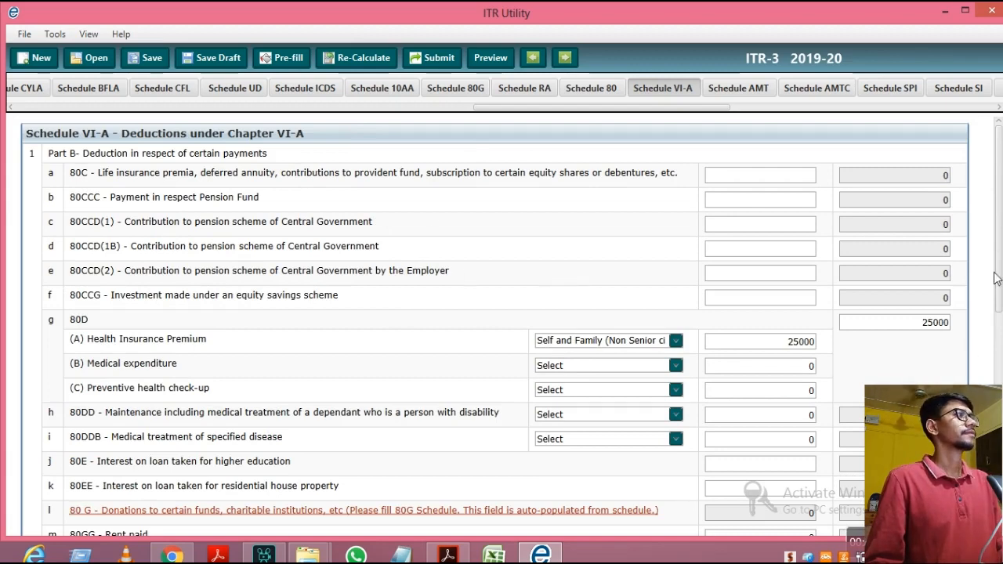
scroll(999, 279, down, 1)
scroll(1000, 256, up, 1)
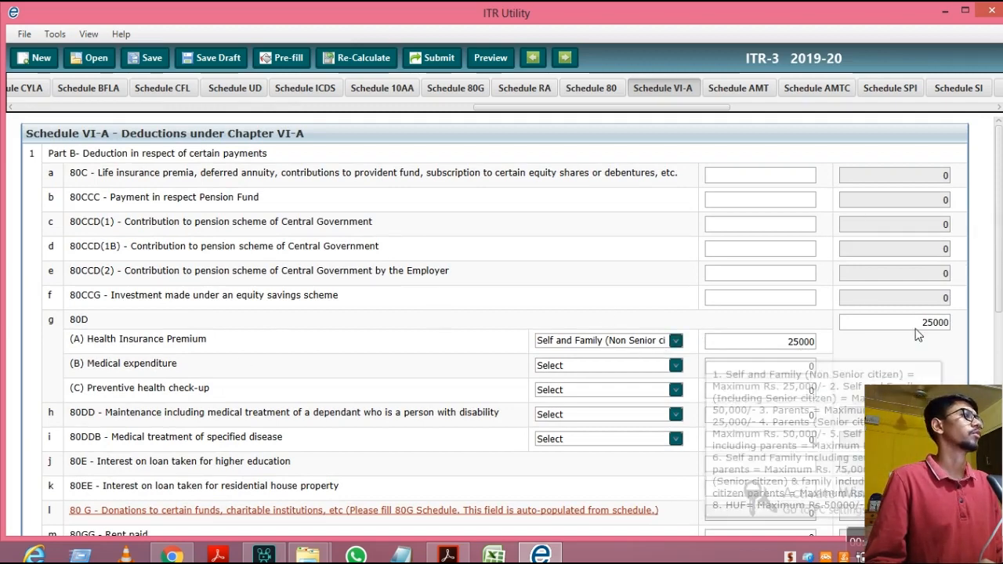
scroll(999, 283, down, 5)
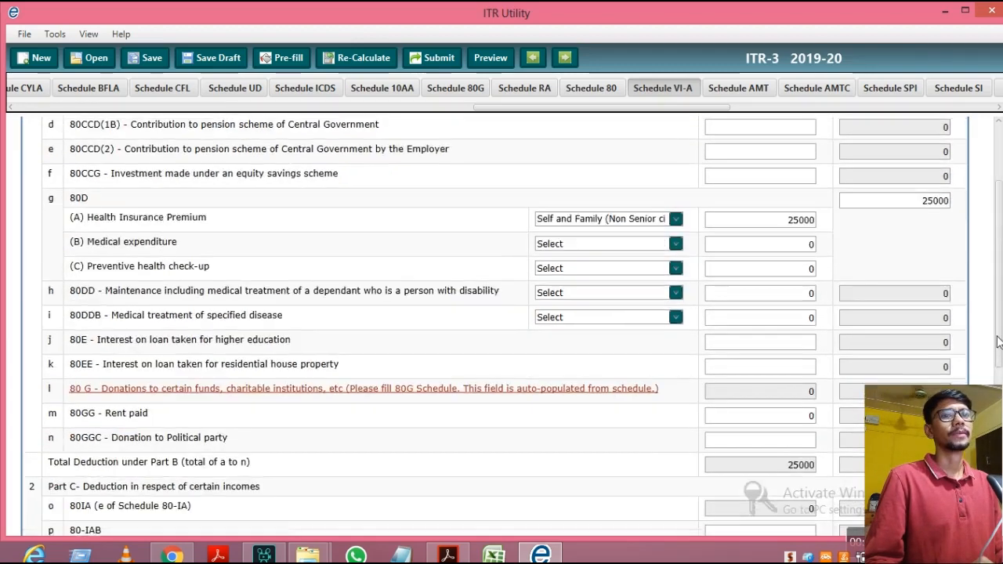
scroll(502, 326, down, 3)
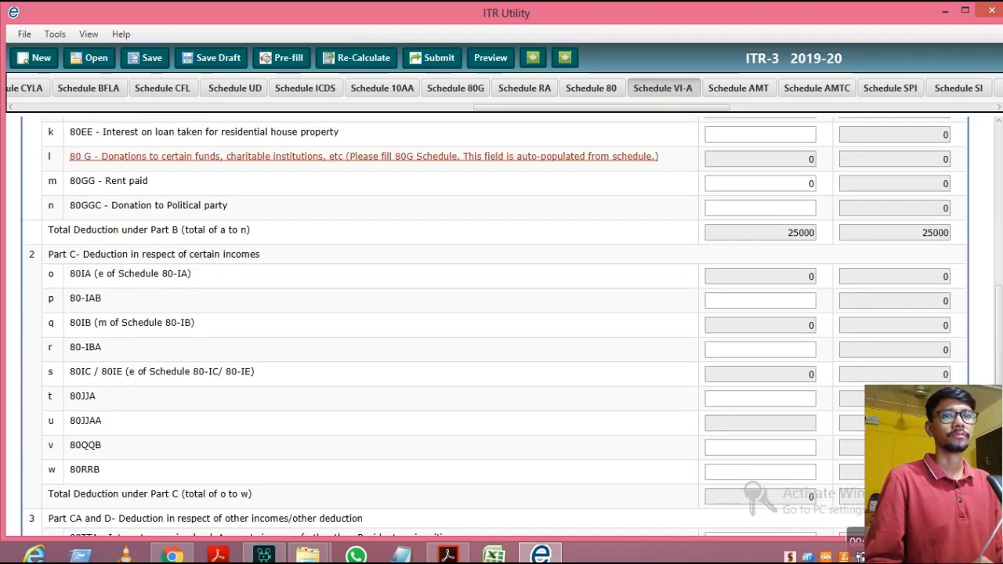
scroll(590, 418, down, 1)
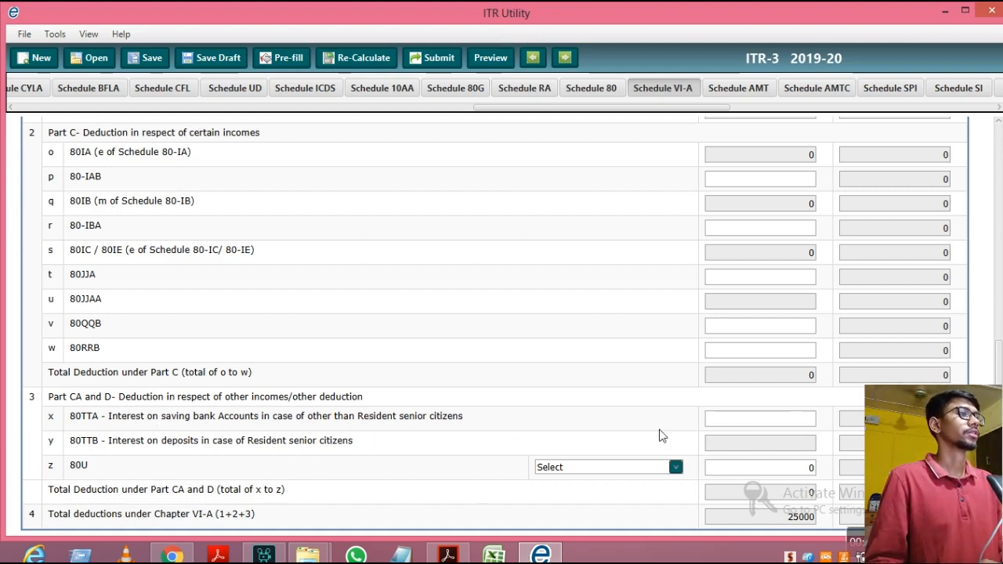
Enter 250000 as the 80TTA deduction for interest on saving bank accounts.
click(810, 428)
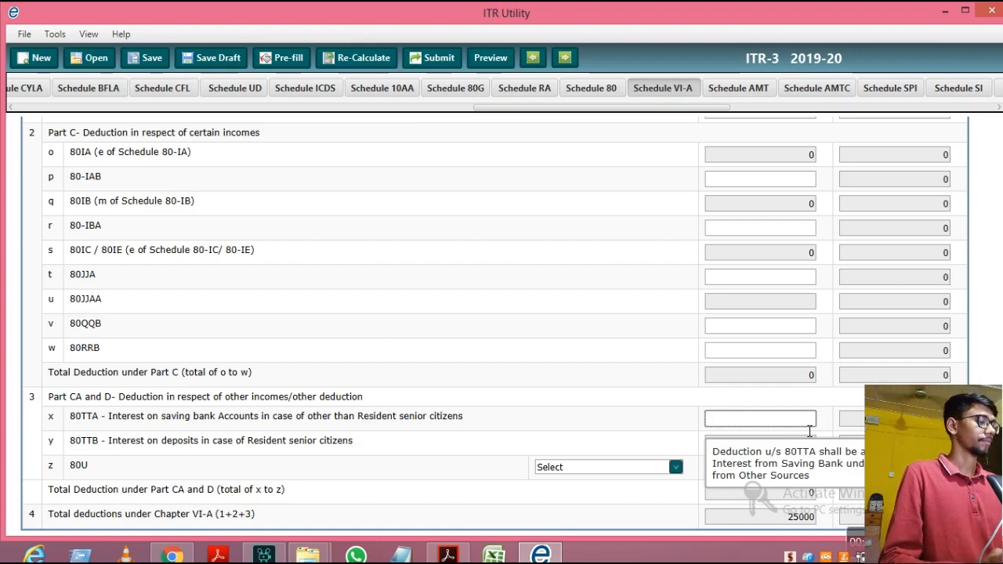
text(50000)
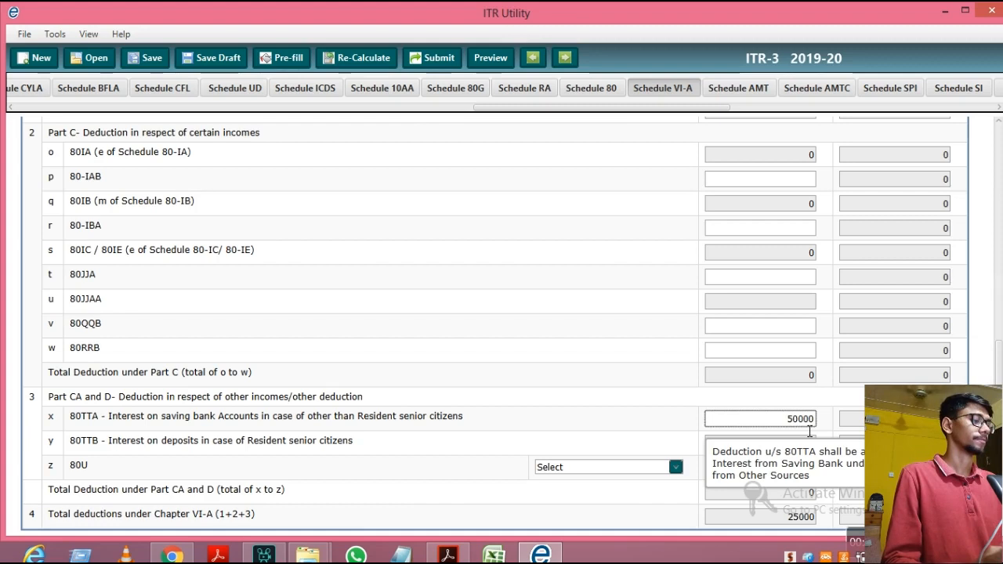
key(BackSpace)
key(BackSpace)
key(BackSpace)
key(BackSpace)
key(BackSpace)
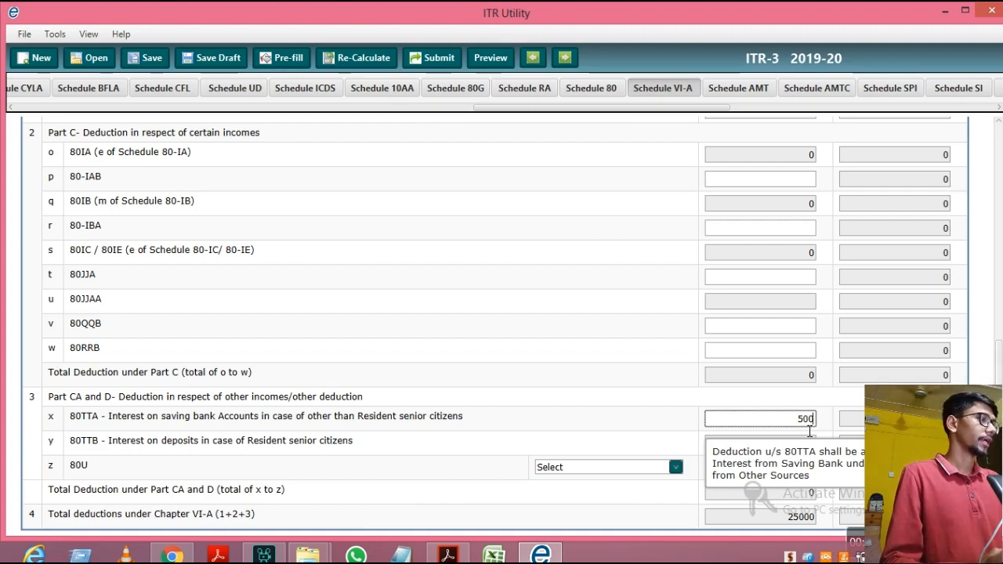
text(2)
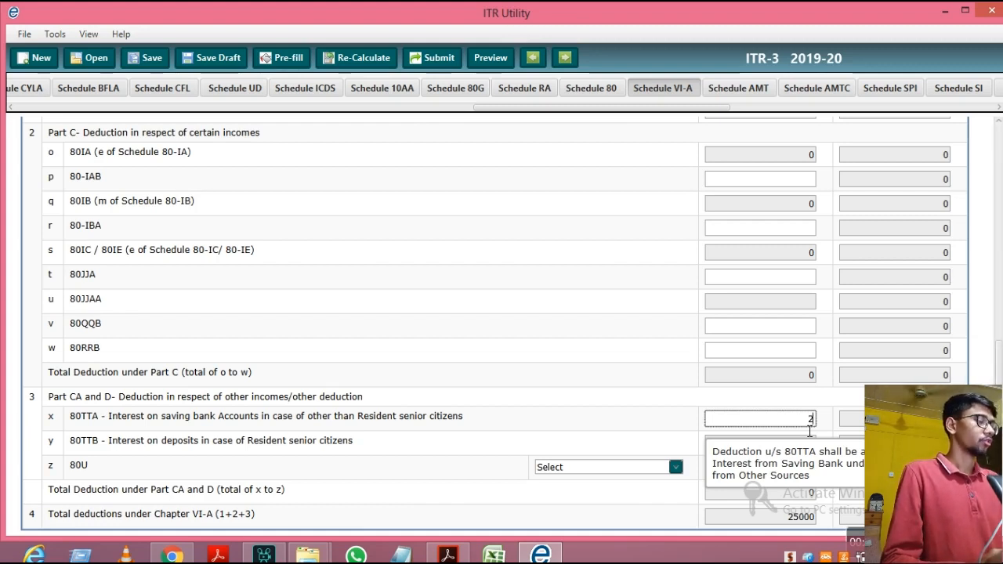
text(50000)
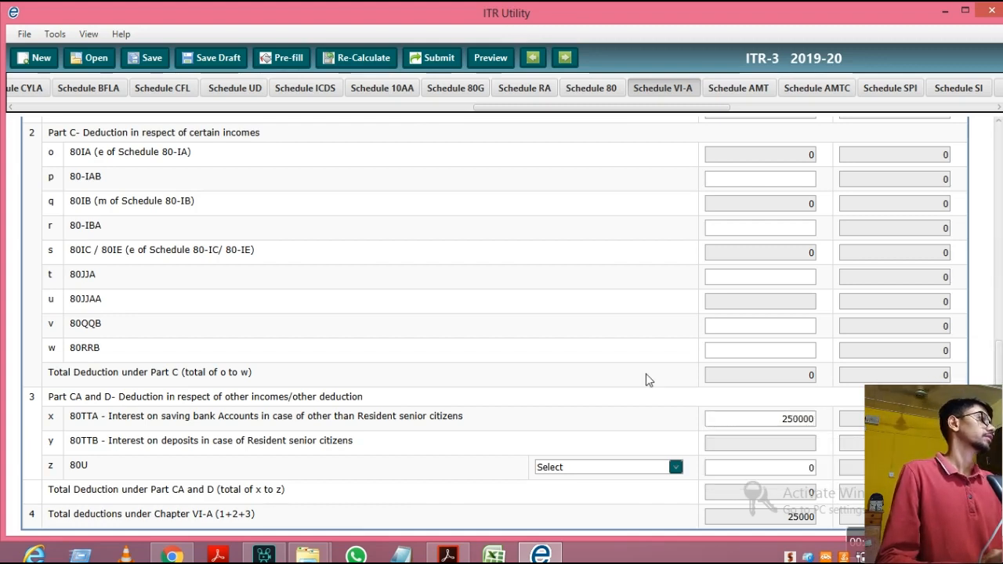
Set the 80TTA deduction for interest on saving bank accounts to 10000.
click(788, 419)
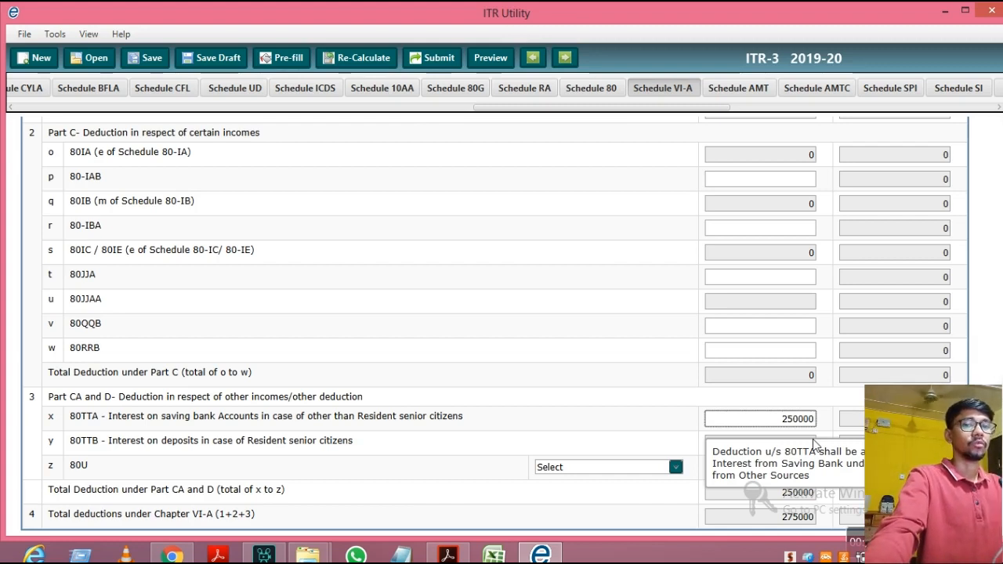
key(BackSpace)
key(BackSpace)
key(BackSpace)
key(BackSpace)
key(BackSpace)
key(BackSpace)
text(100000)
key(BackSpace)
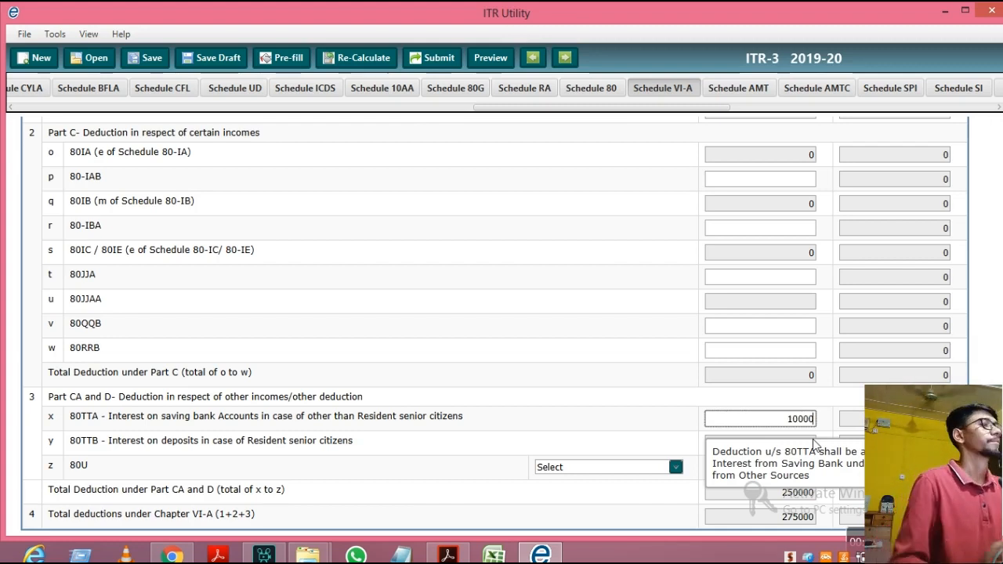
click(605, 368)
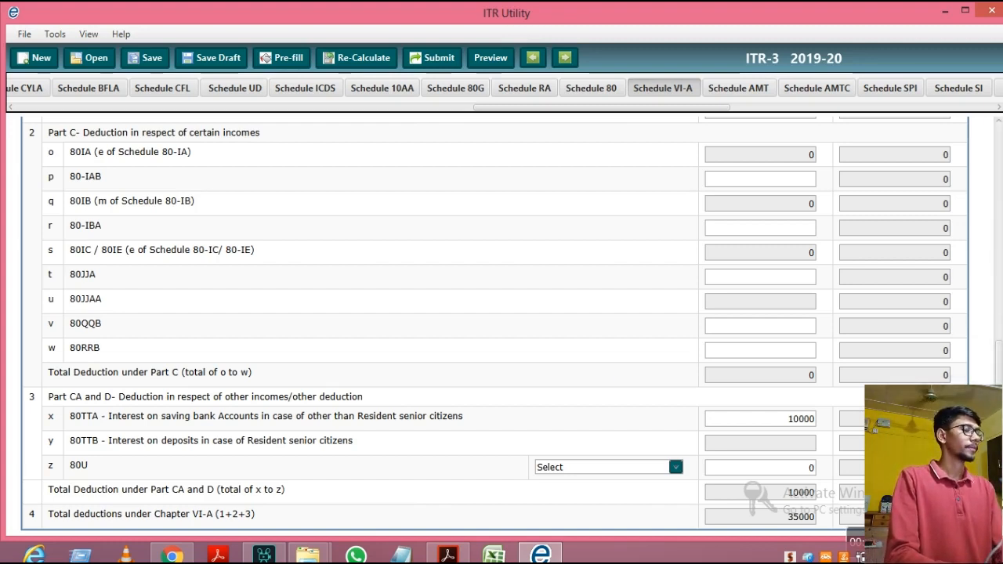
click(822, 427)
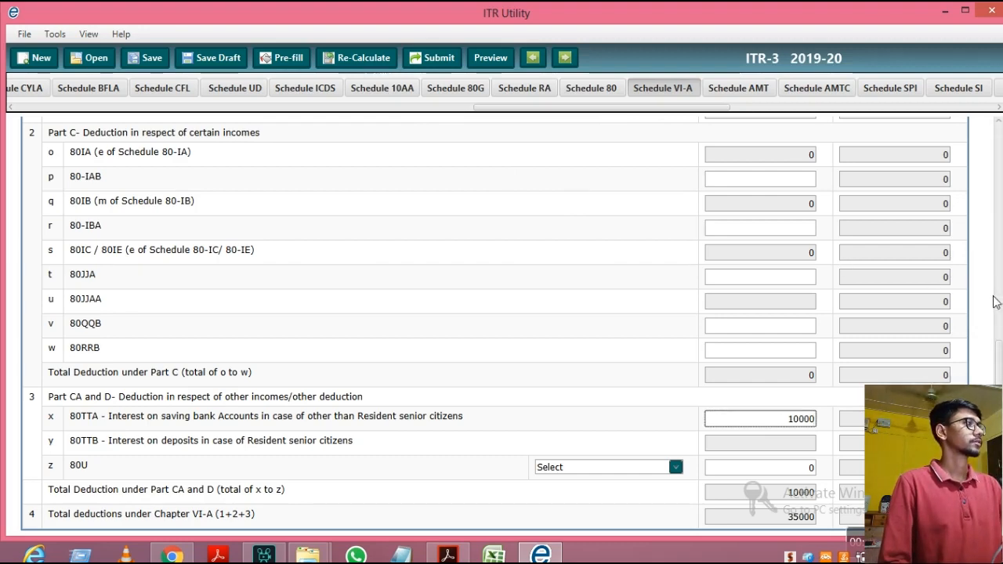
Look over the Part B deductions of Schedule VI-A again and bring the schedules that follow it into reach.
drag(1001, 365, 1000, 133)
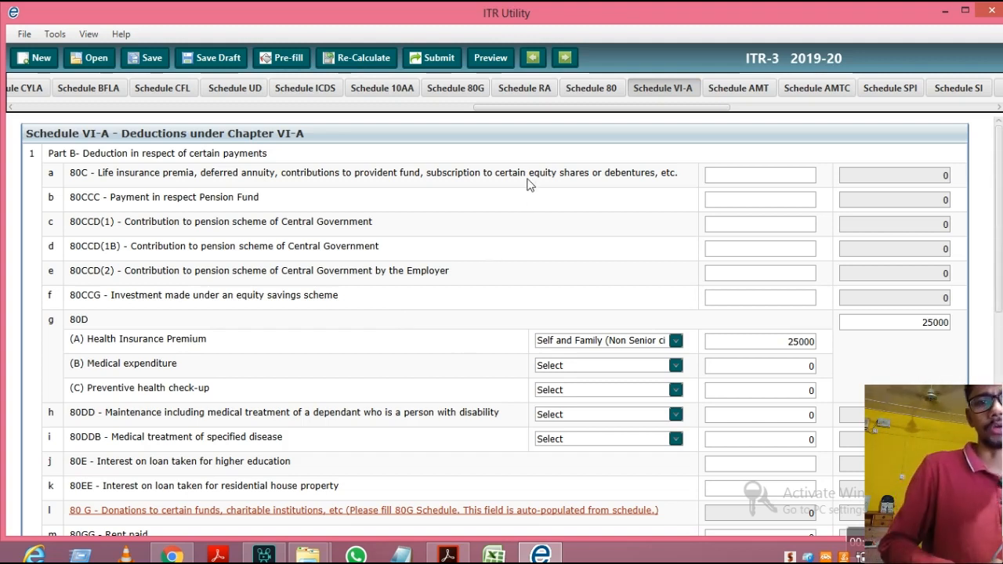
drag(517, 108, 555, 111)
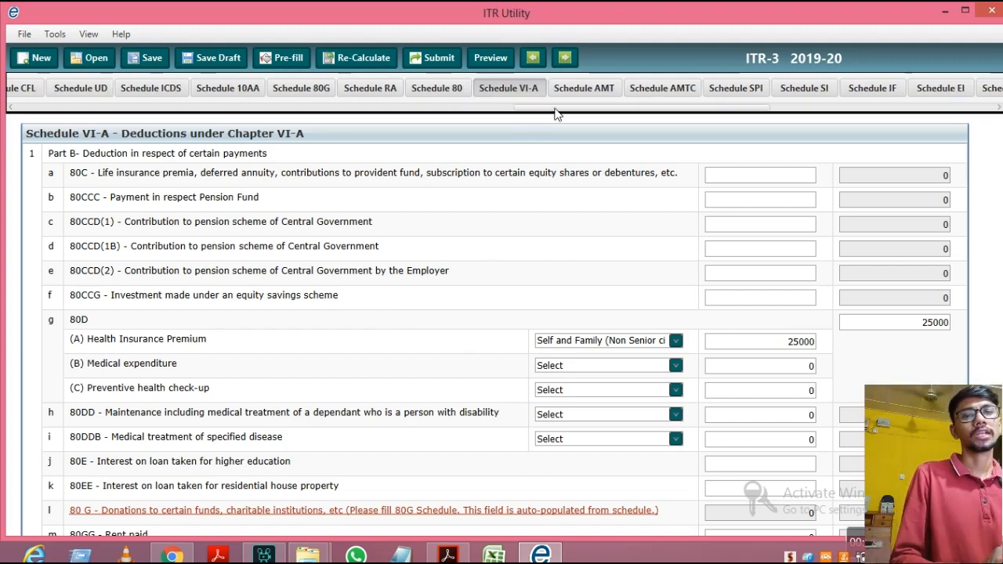